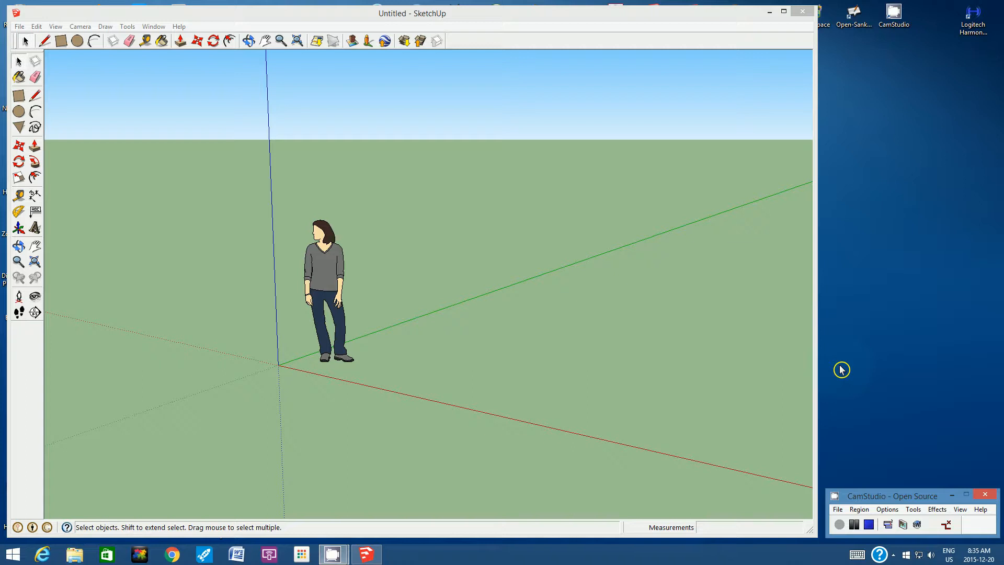
# - Switch to Internet Explorer, enlarge its window to full screen and open bestbuy.ca
pyautogui.click(42, 553)
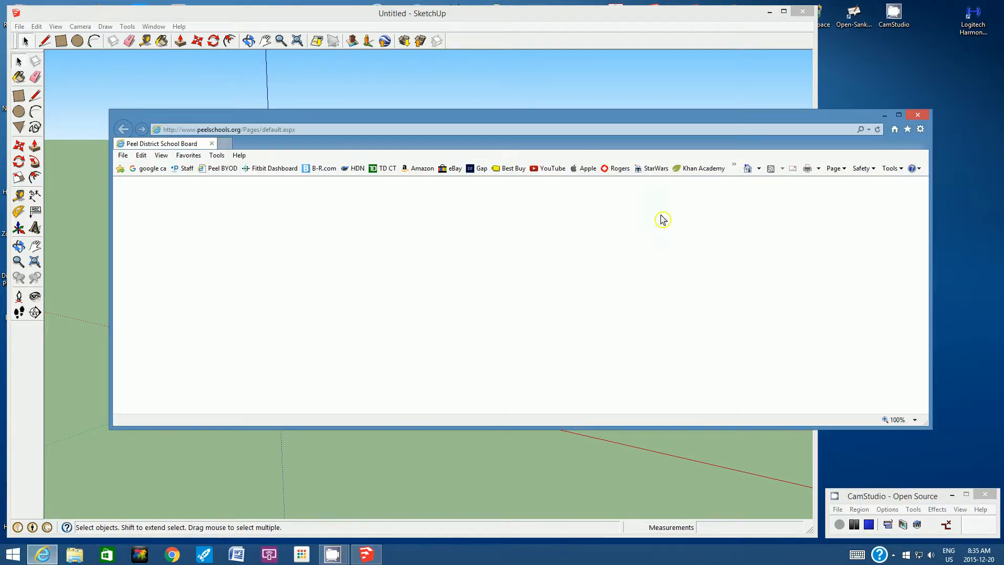
pyautogui.click(898, 116)
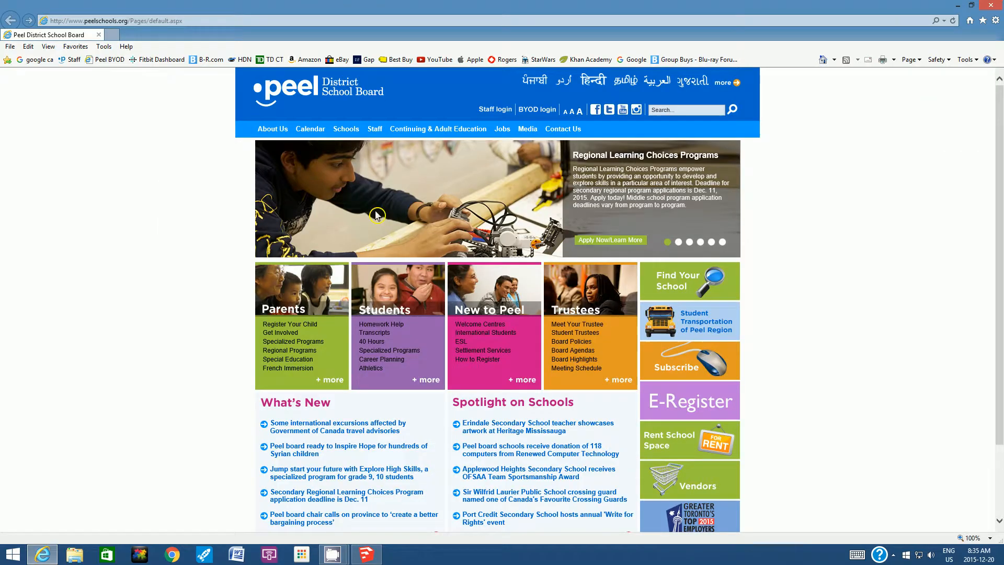
pyautogui.click(161, 21)
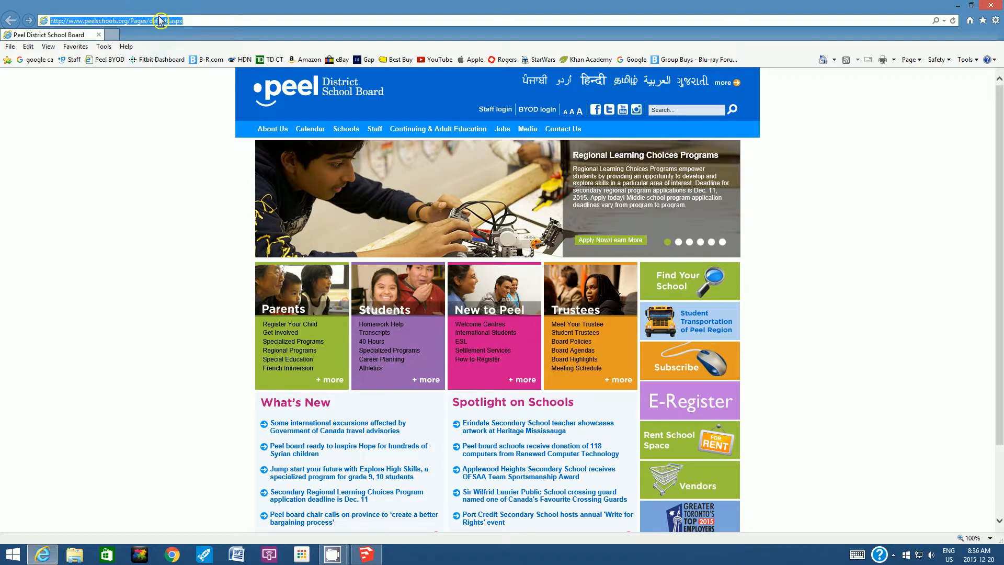
pyautogui.write('bestbuy.ca')
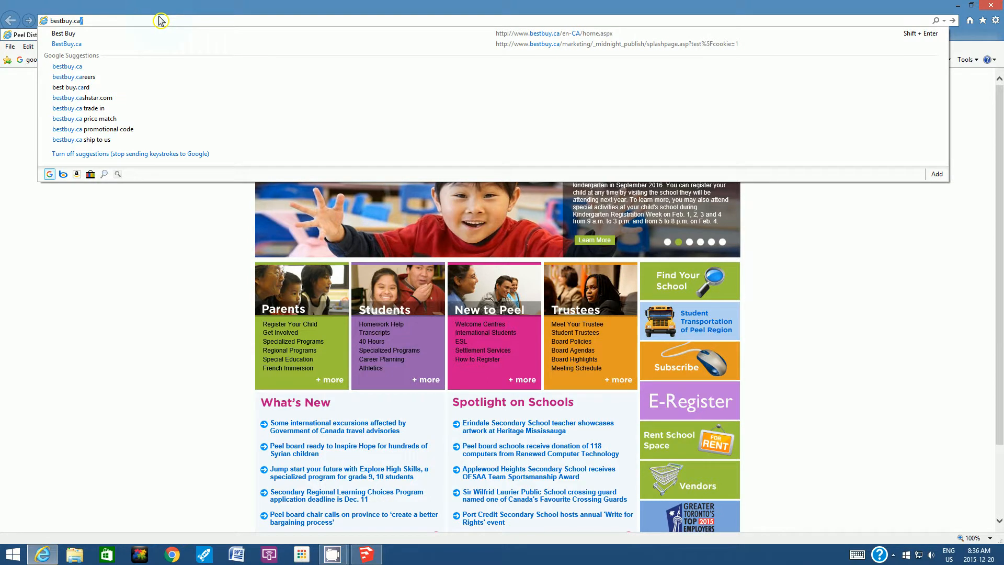
pyautogui.press('Return')
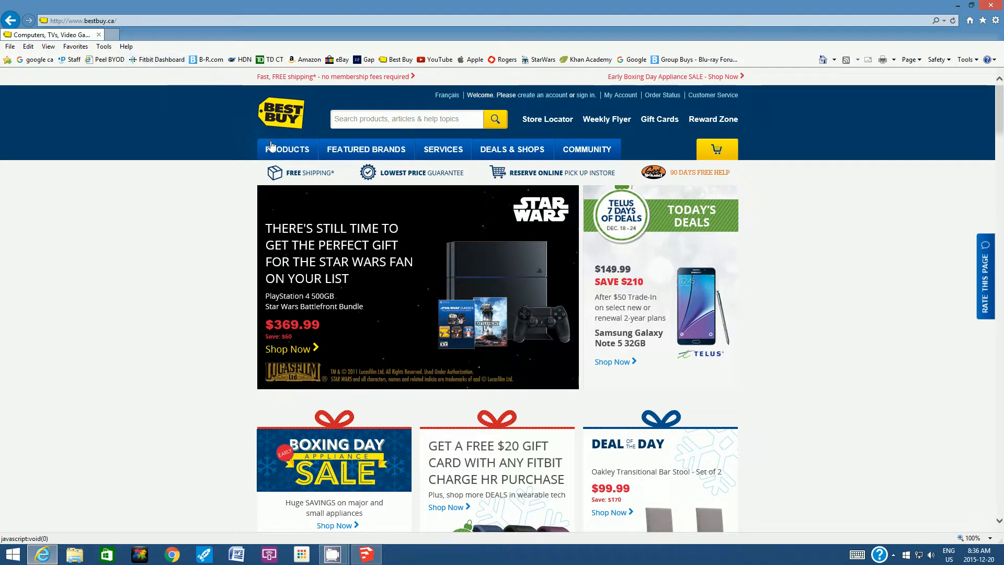
# - Browse the Audio and Car Electronics products to Apple iPod and open the Apple iPod touch 6th Generation 16GB - Gold product page
pyautogui.moveTo(284, 153)
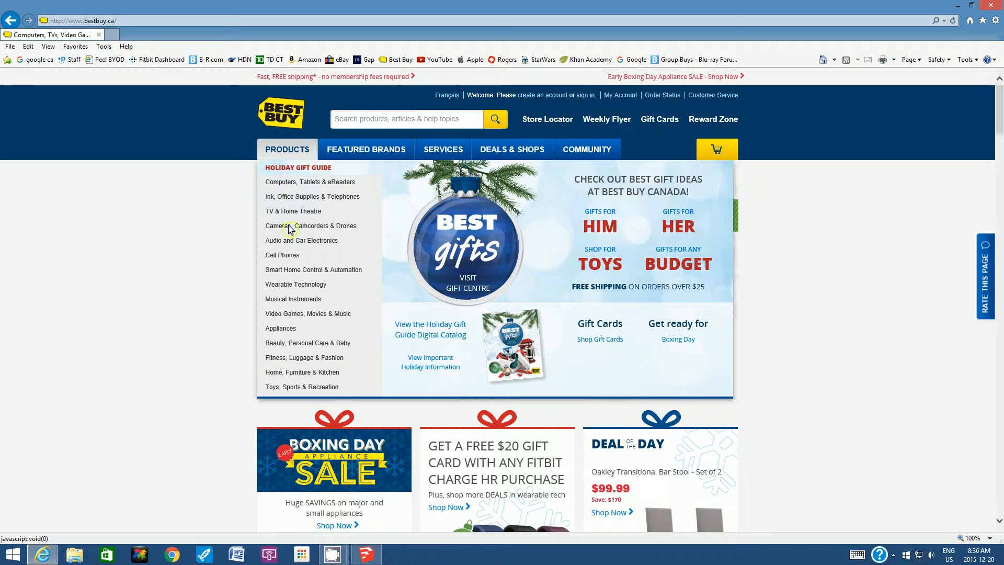
pyautogui.click(289, 241)
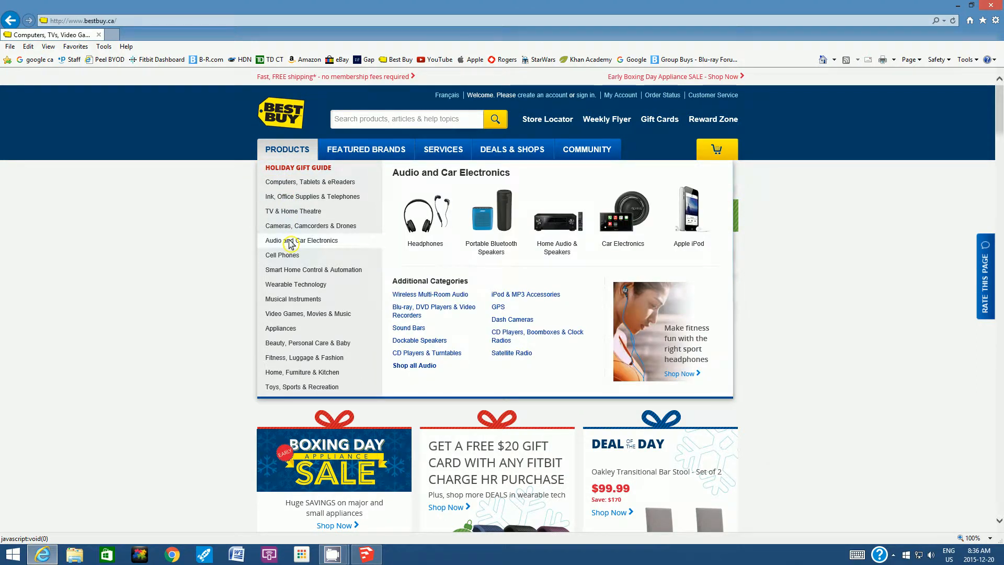
pyautogui.click(689, 229)
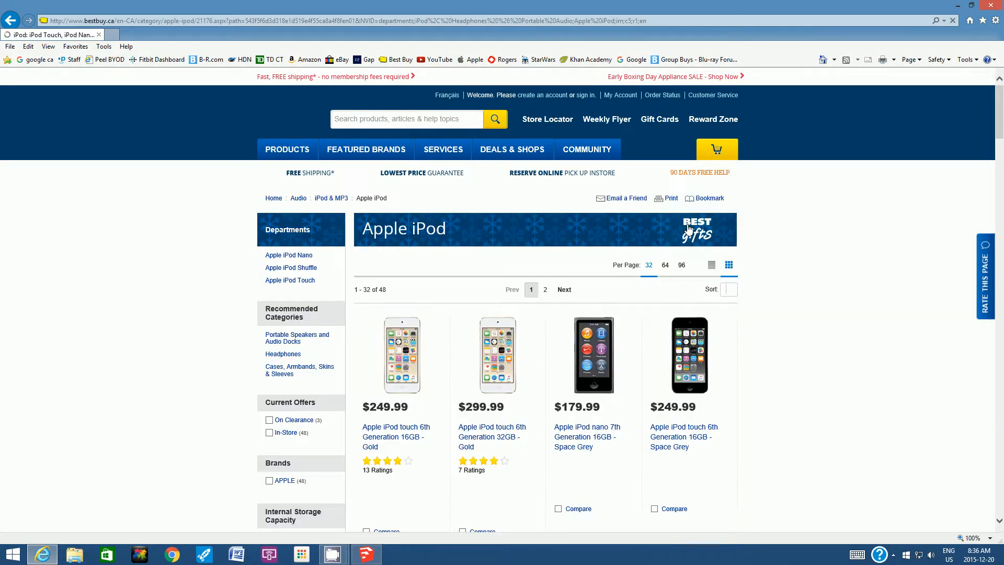
pyautogui.moveTo(998, 131); pyautogui.dragTo(999, 159)
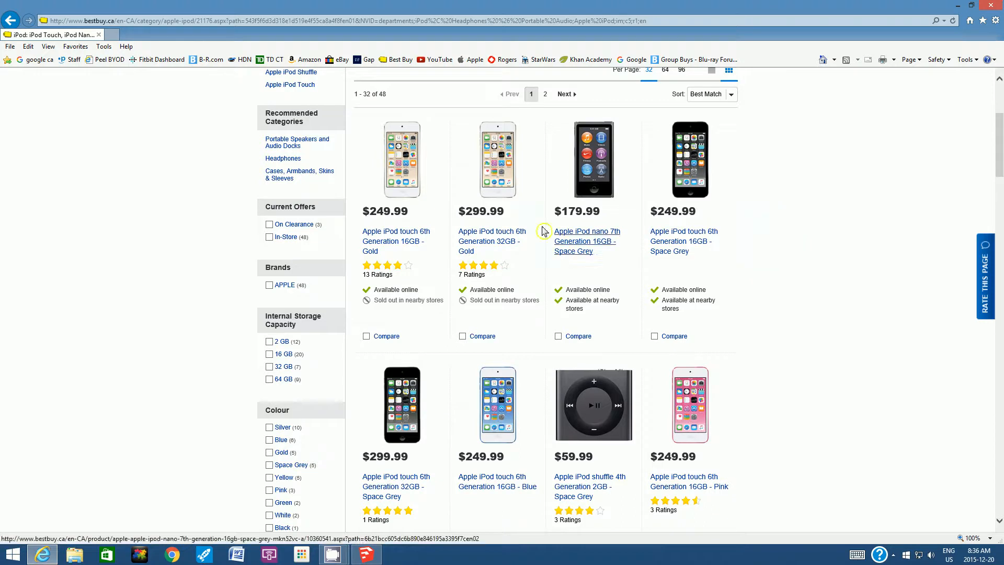
pyautogui.click(397, 184)
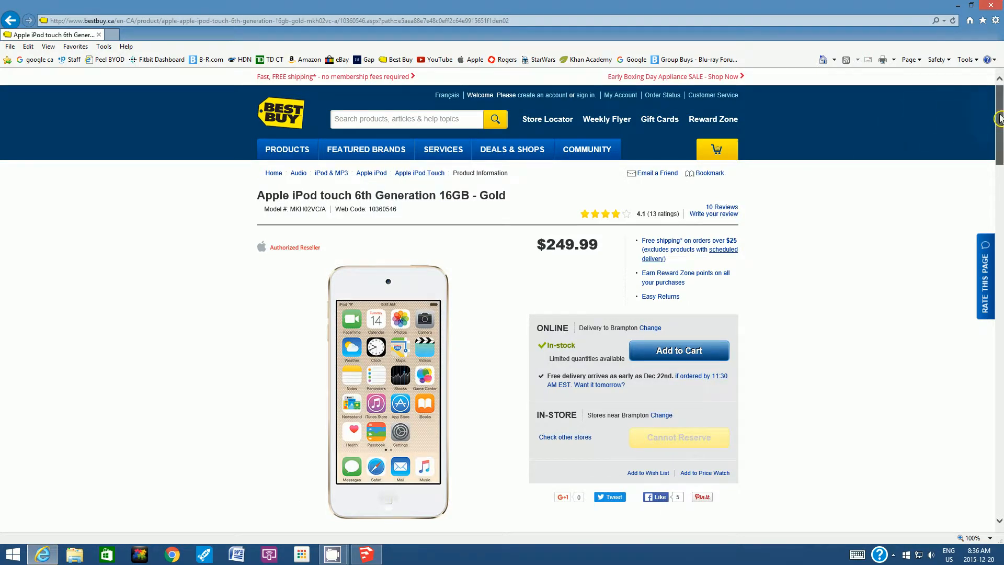
# - Examine the iPod touch's Details & Specs for its width, height and depth, and look over the product picture
pyautogui.moveTo(999, 118); pyautogui.dragTo(1000, 190)
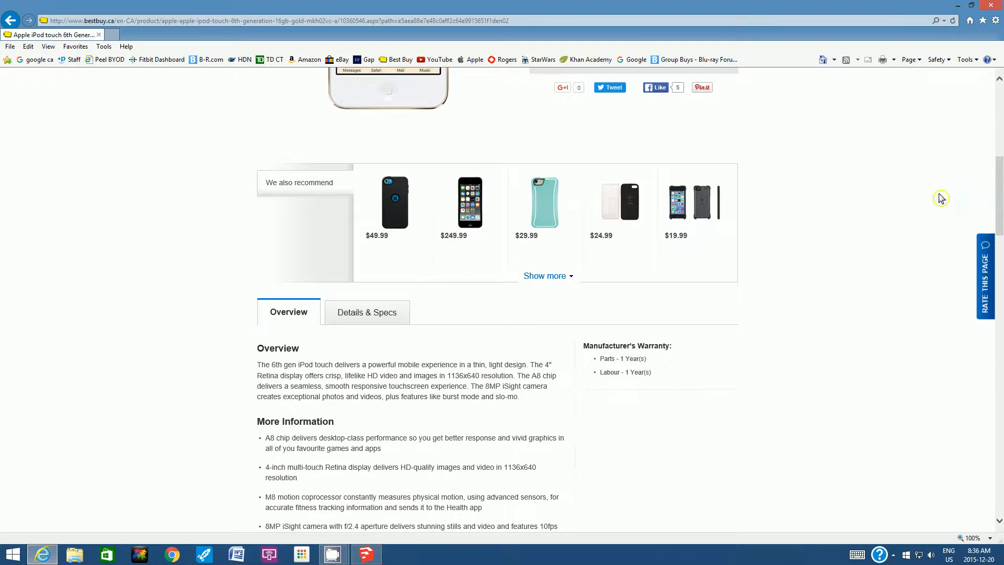
pyautogui.click(365, 312)
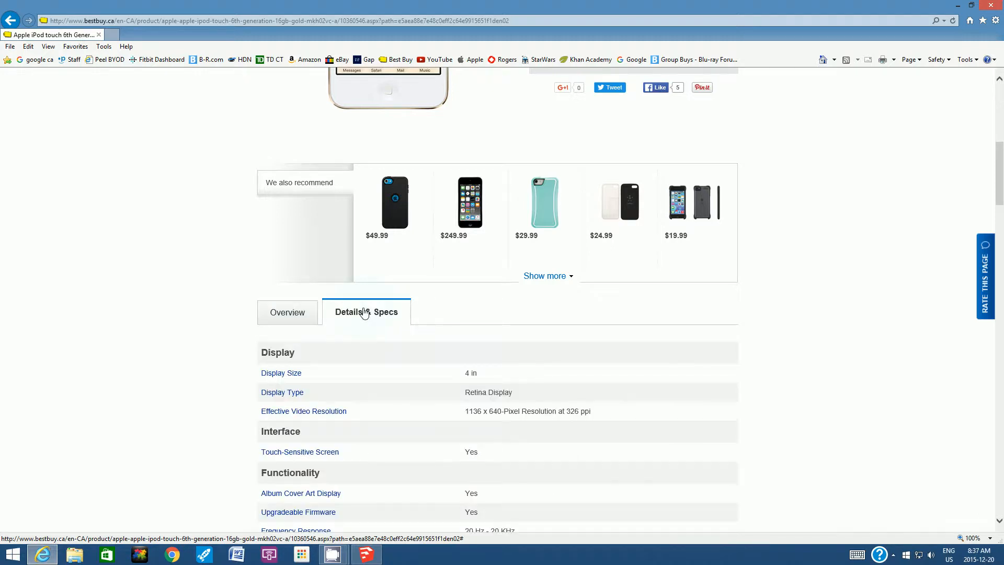
pyautogui.scroll(-3, 1000, 157)
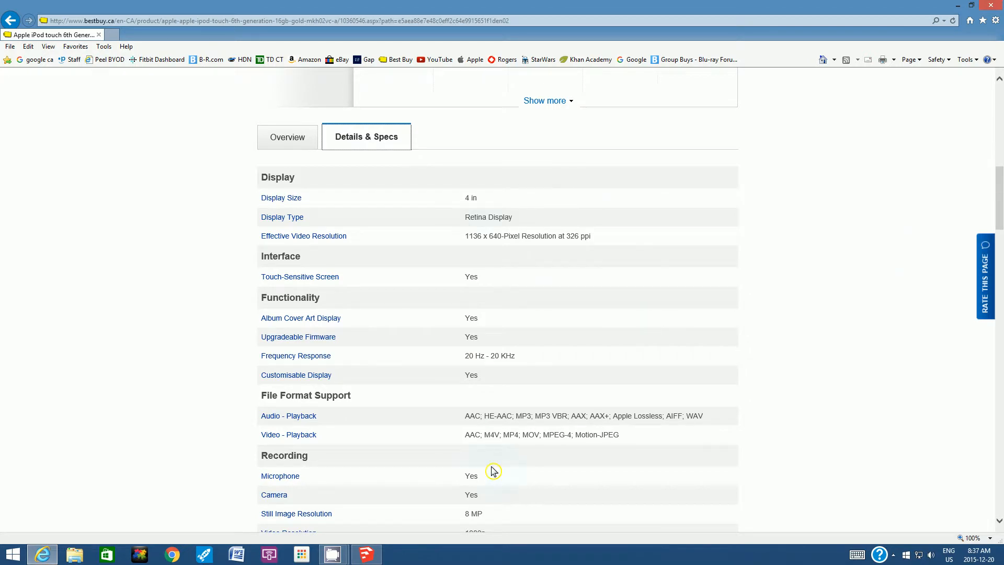
pyautogui.scroll(-1, 1000, 198)
pyautogui.moveTo(1000, 197); pyautogui.dragTo(1000, 276)
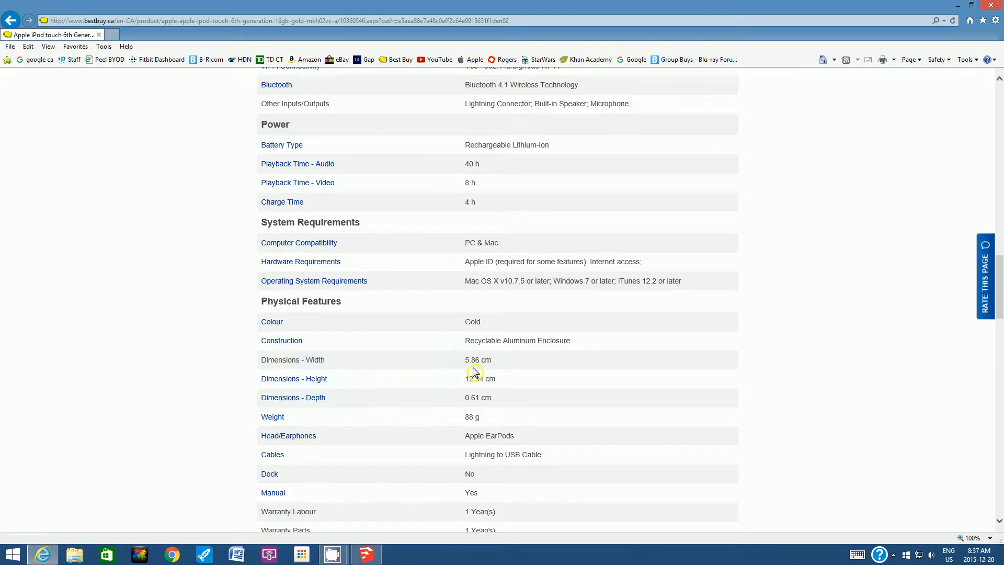
pyautogui.moveTo(1000, 296); pyautogui.dragTo(1000, 147)
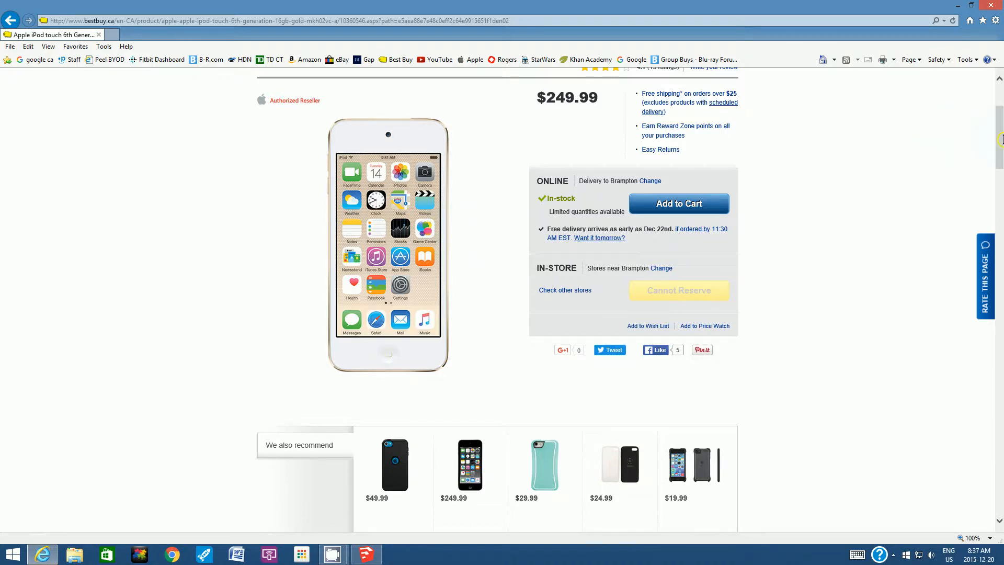
pyautogui.moveTo(1000, 140); pyautogui.dragTo(993, 306)
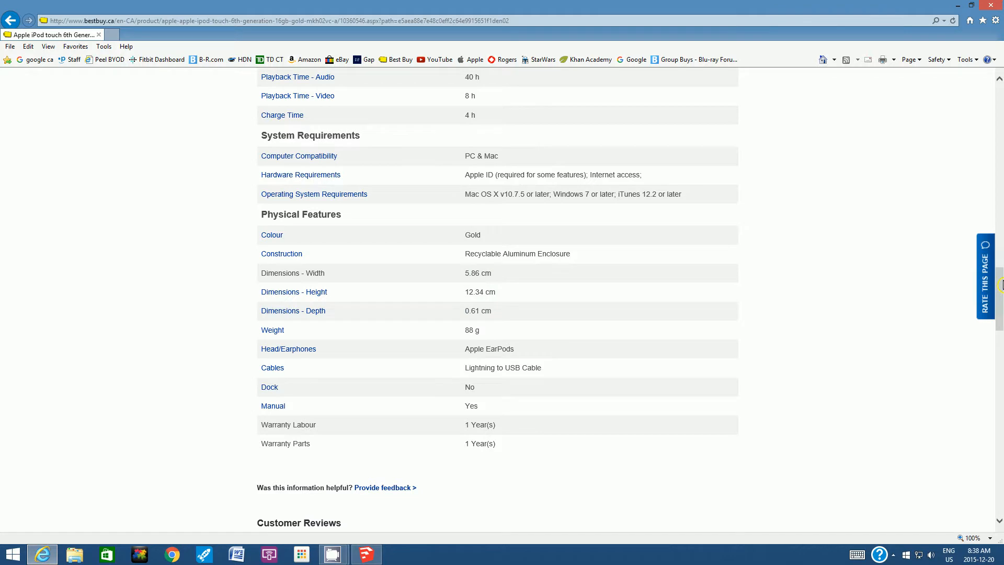
pyautogui.moveTo(999, 285); pyautogui.dragTo(1000, 131)
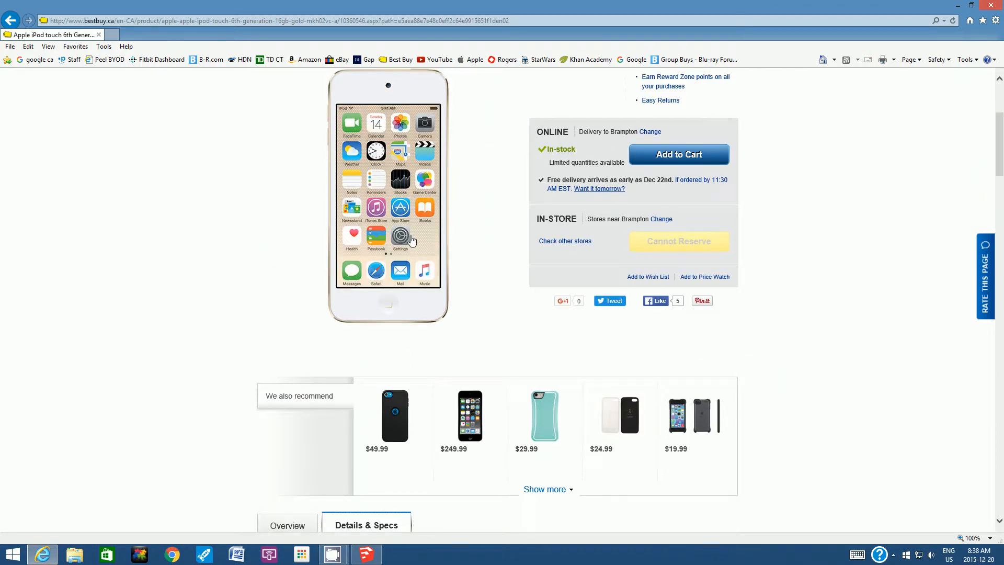
# - Switch to SketchUp and set the model's length units to Decimal format in Centimeters
pyautogui.click(366, 555)
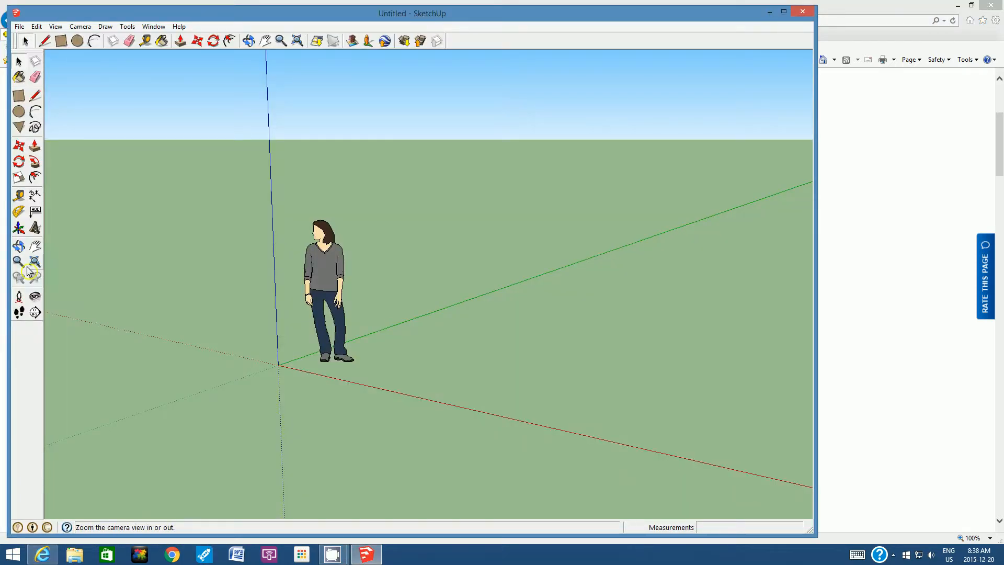
pyautogui.click(163, 29)
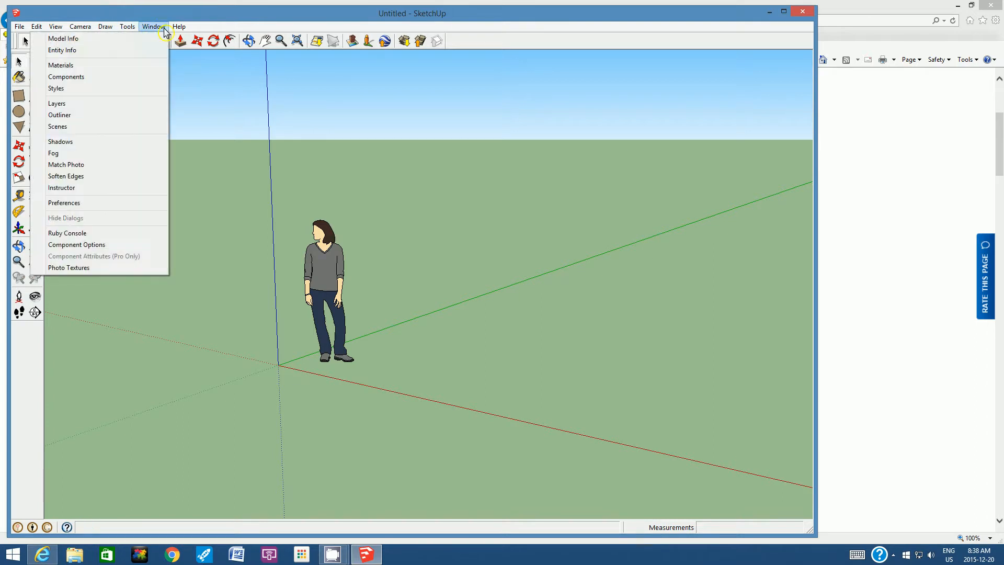
pyautogui.click(95, 41)
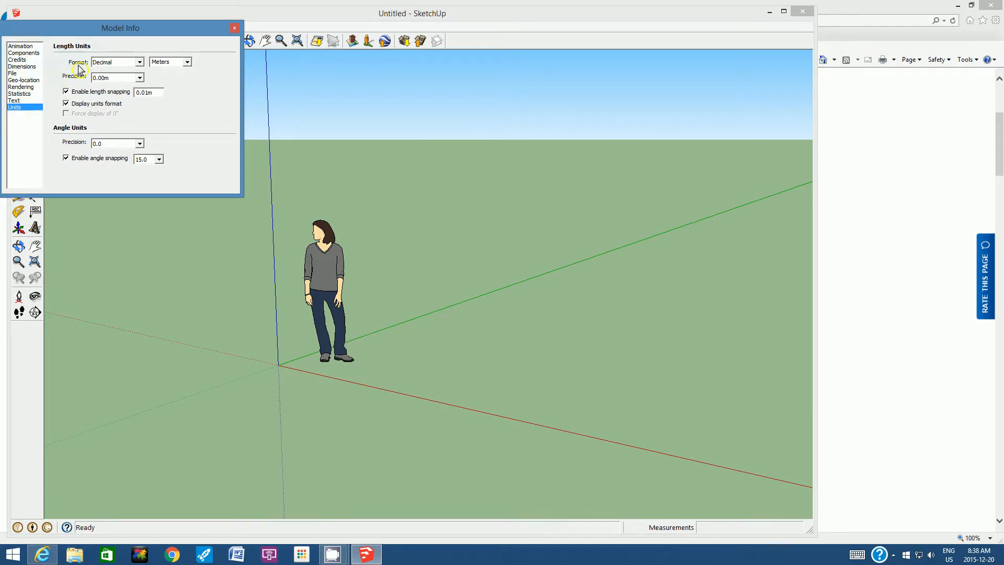
pyautogui.click(140, 65)
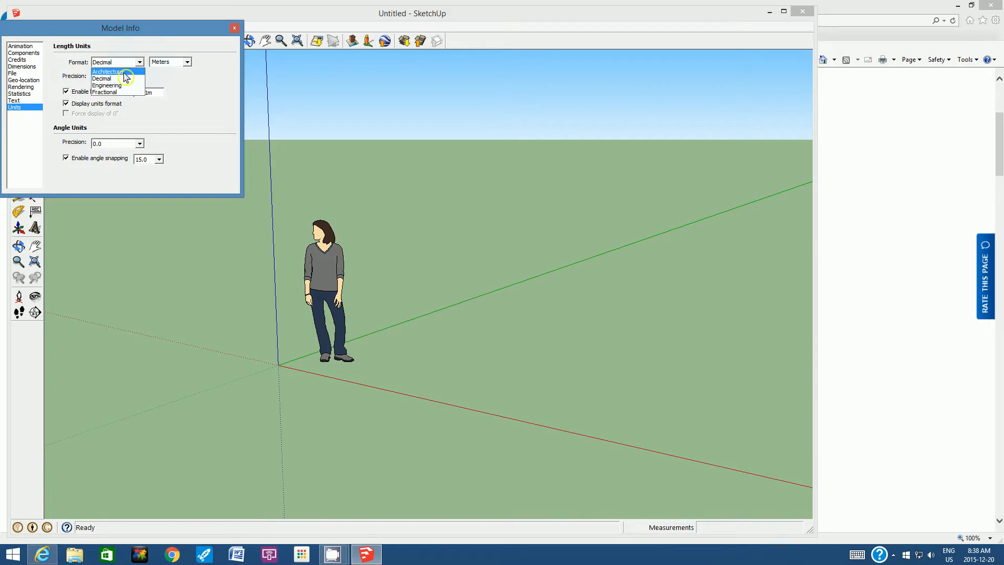
pyautogui.click(119, 79)
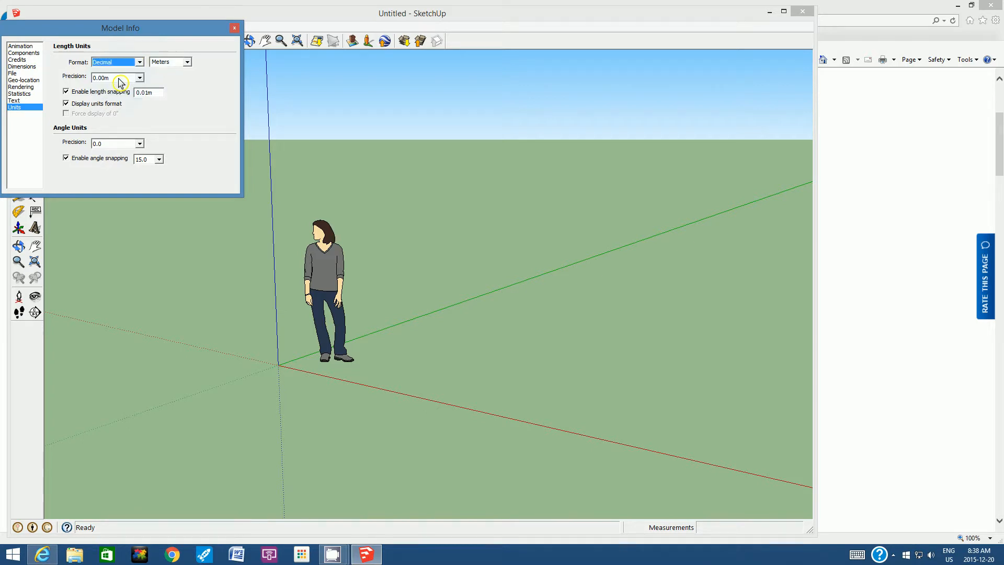
pyautogui.click(187, 64)
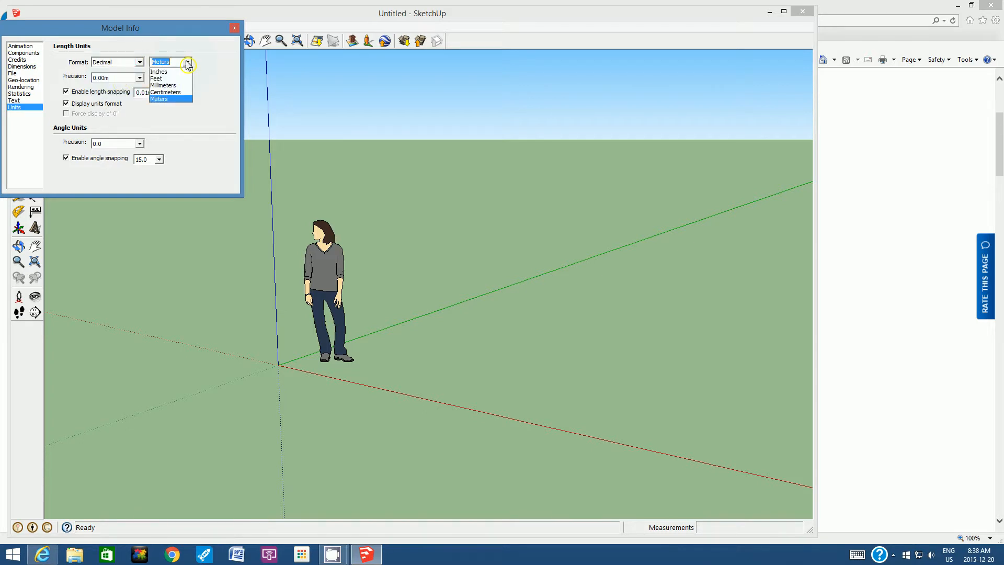
pyautogui.click(175, 93)
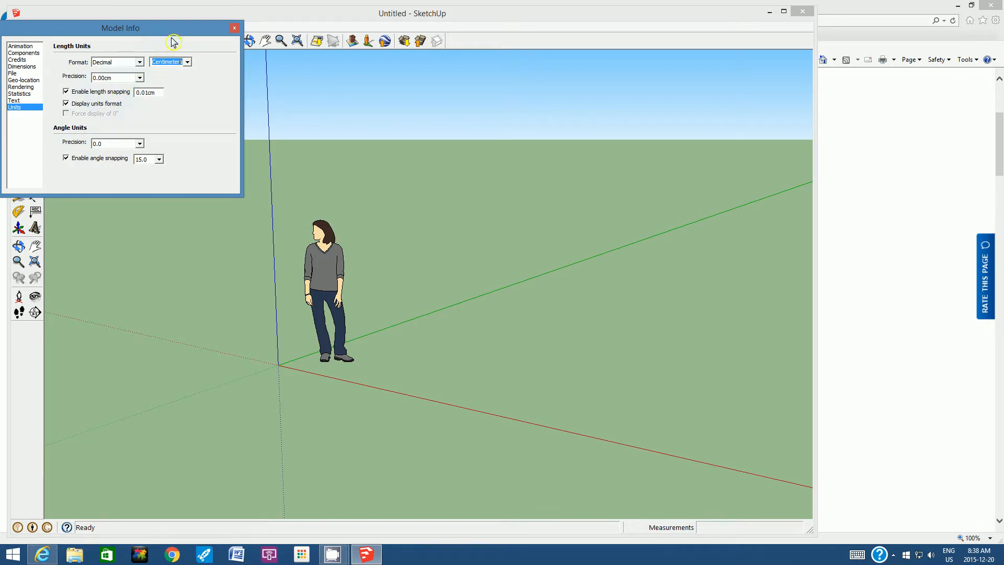
pyautogui.click(236, 30)
# - Draw a 12.34 cm by 5.86 cm rectangle on the ground in front of the standing figure's feet, near the red axis
pyautogui.click(280, 41)
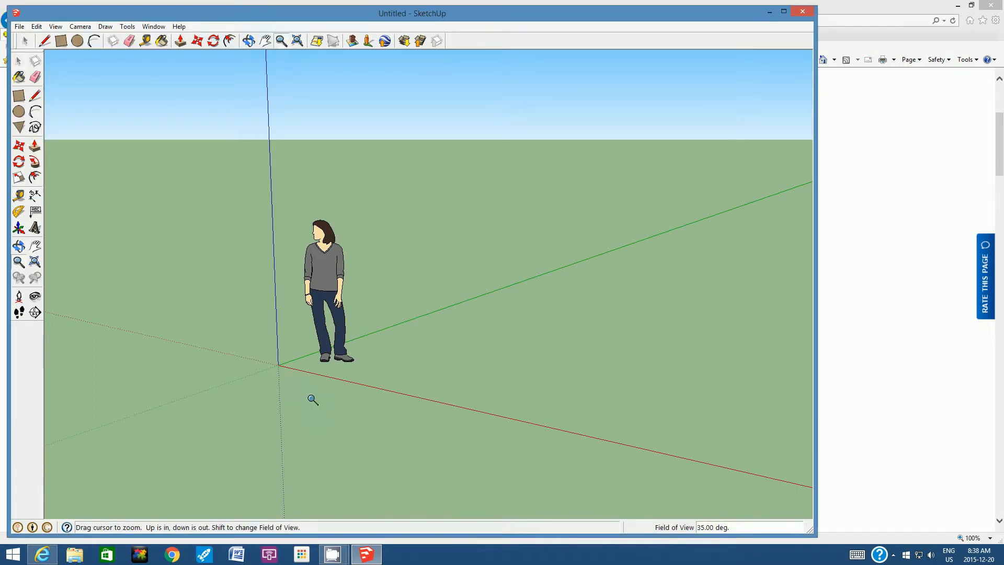
pyautogui.scroll(5, 324, 374)
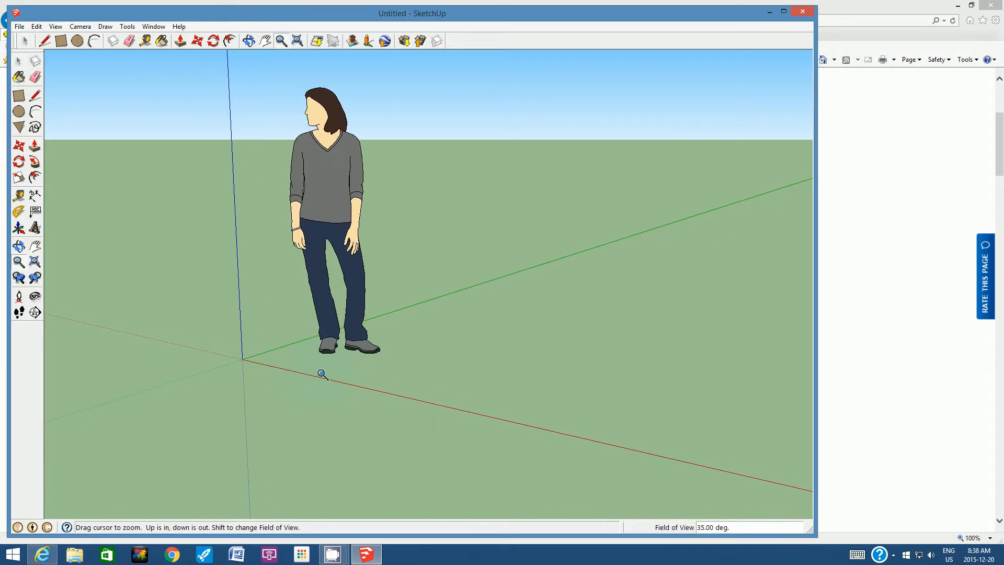
pyautogui.scroll(5, 321, 374)
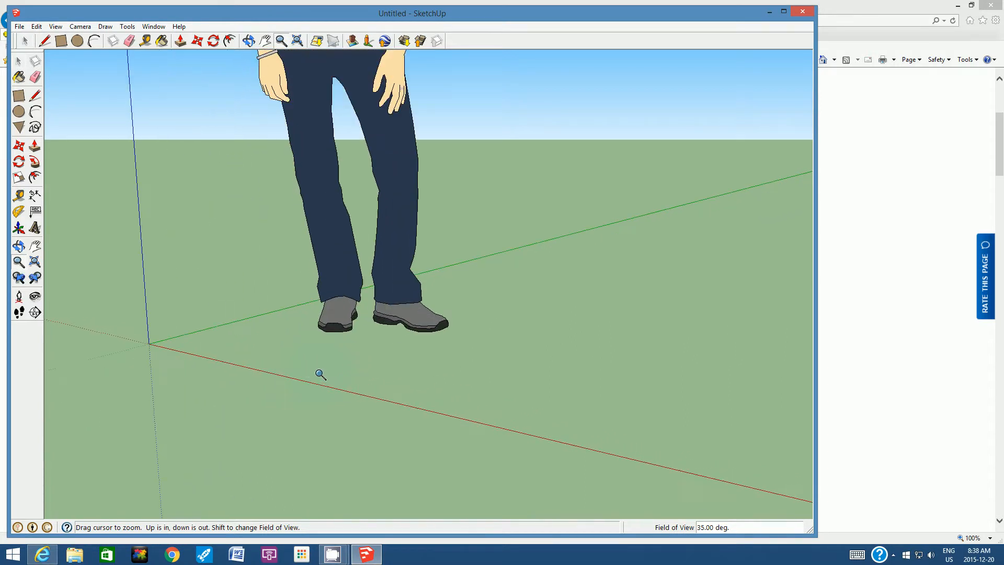
pyautogui.scroll(3, 321, 375)
pyautogui.scroll(1, 320, 375)
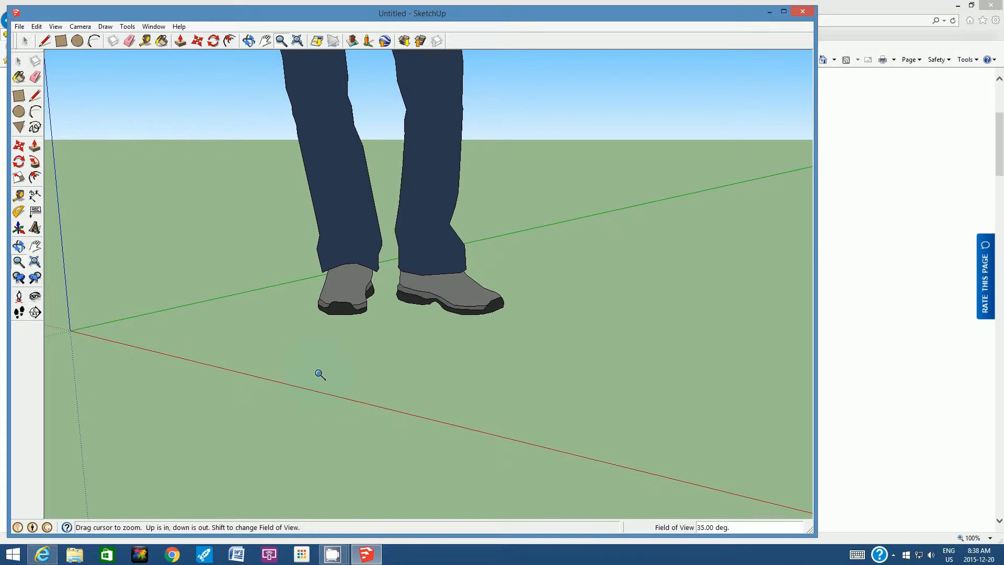
pyautogui.click(62, 43)
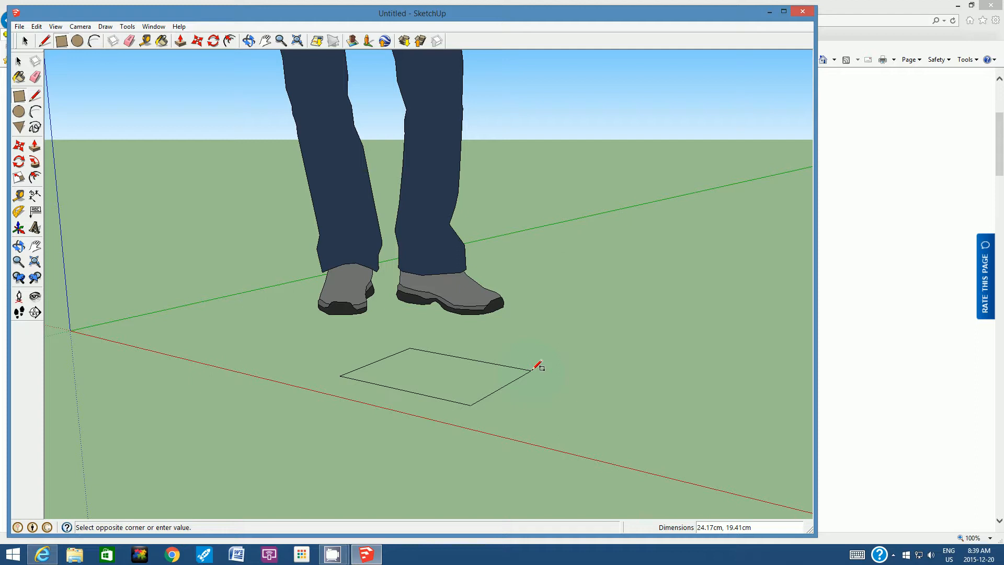
pyautogui.write('12.3')
pyautogui.press('Return')
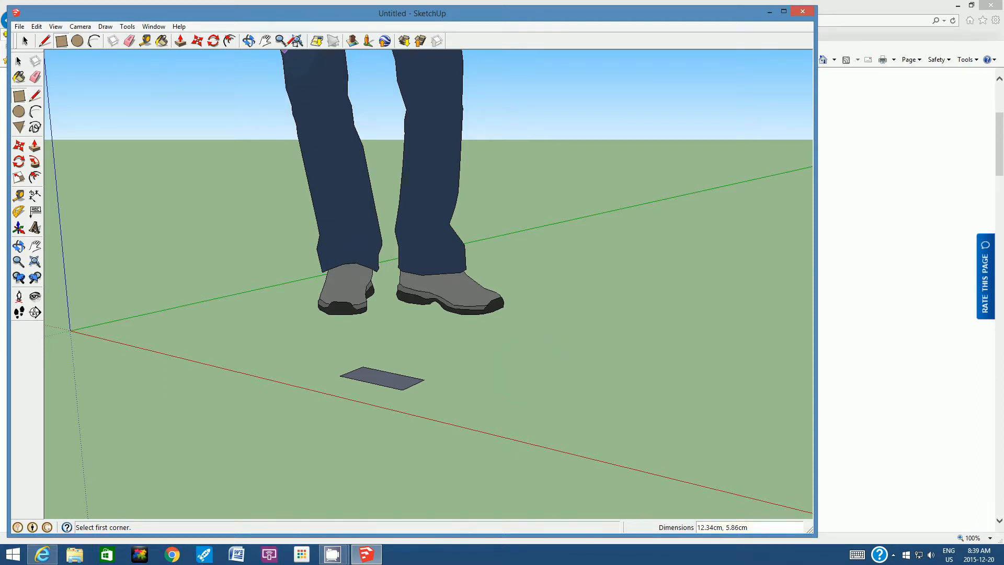
# - Compare the rectangle's size with the whole standing figure, then return to a close view of the rectangle
pyautogui.click(282, 42)
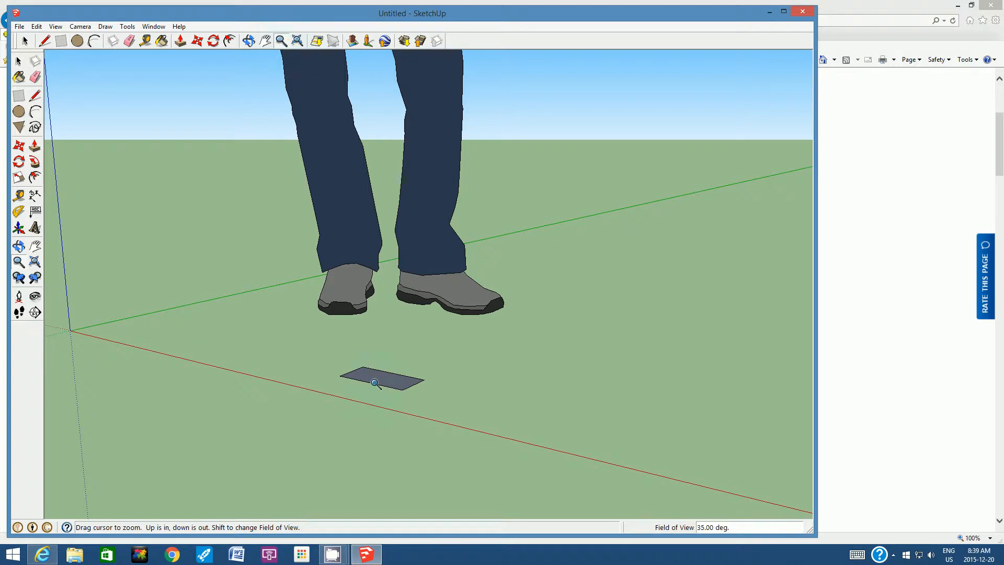
pyautogui.scroll(-6, 386, 375)
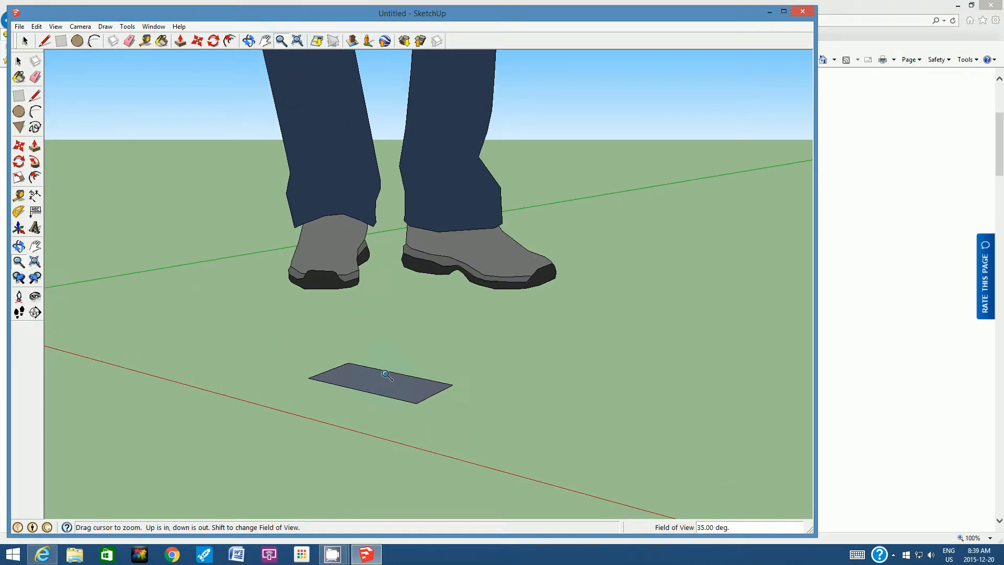
pyautogui.scroll(-3, 385, 375)
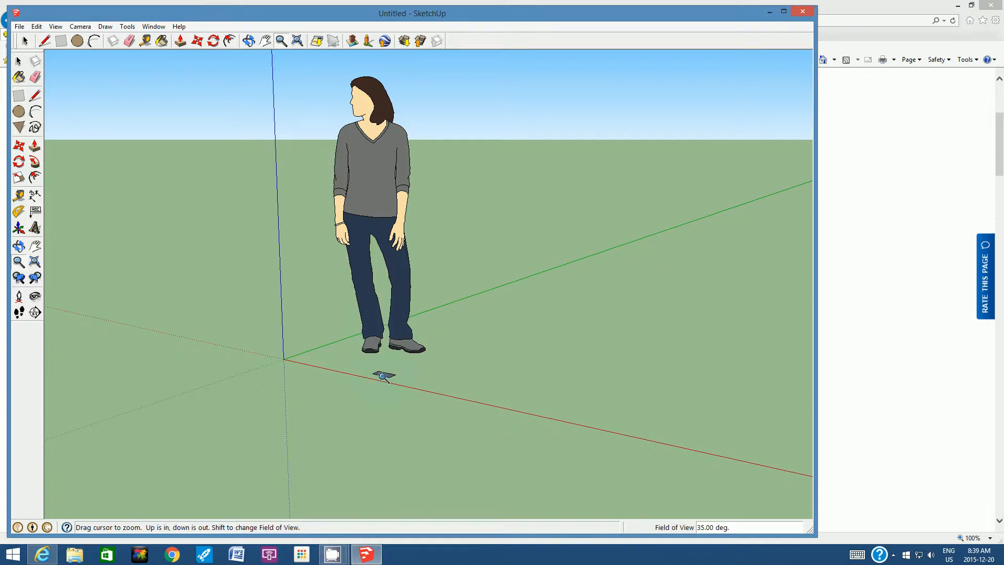
pyautogui.scroll(1, 384, 376)
pyautogui.scroll(5, 383, 376)
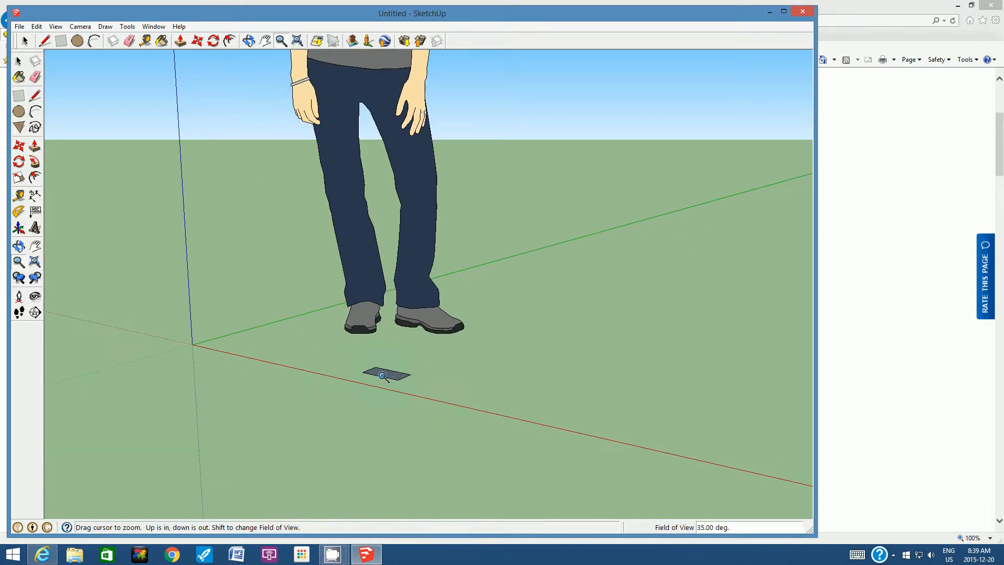
pyautogui.scroll(2, 383, 375)
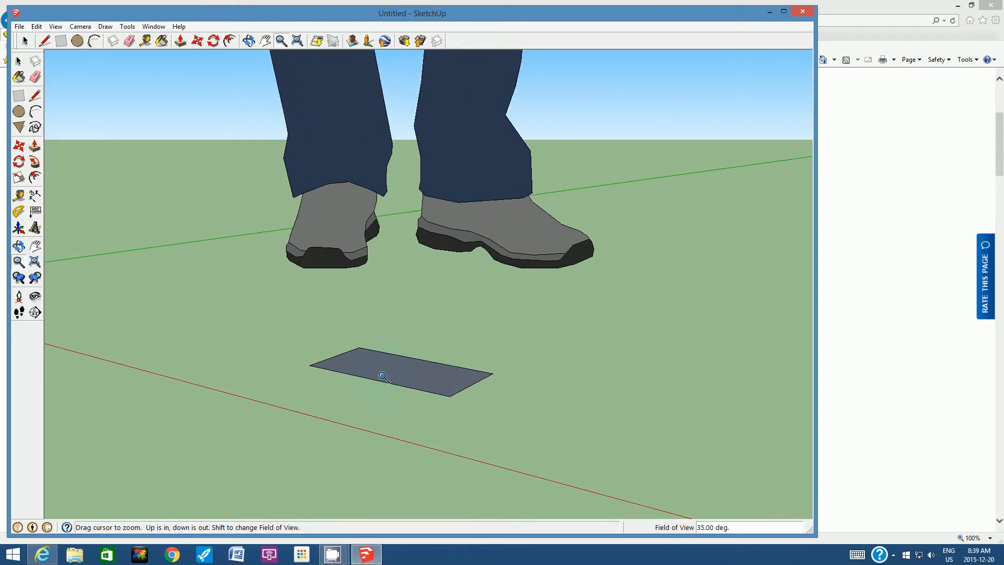
# - Round the rectangle's far right corner with an arc tangent to both edges, radius about 0.79 cm
pyautogui.click(248, 41)
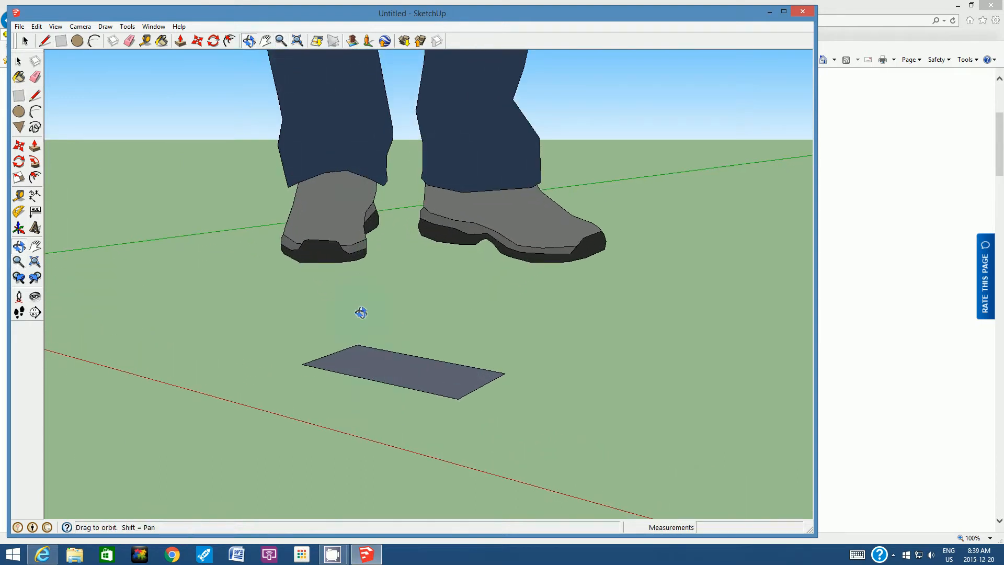
pyautogui.moveTo(358, 312); pyautogui.dragTo(516, 477)
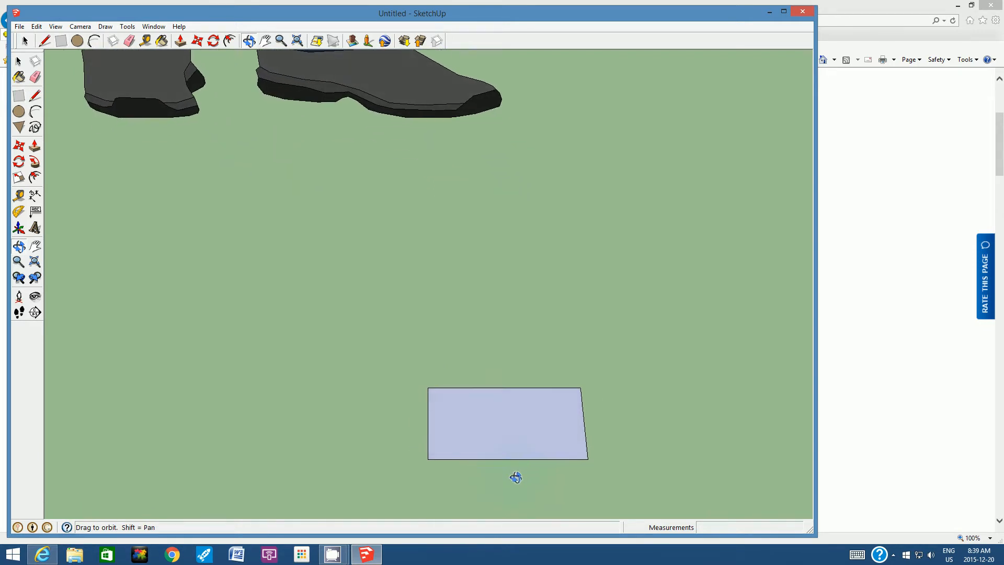
pyautogui.click(266, 41)
pyautogui.moveTo(470, 361); pyautogui.dragTo(448, 246)
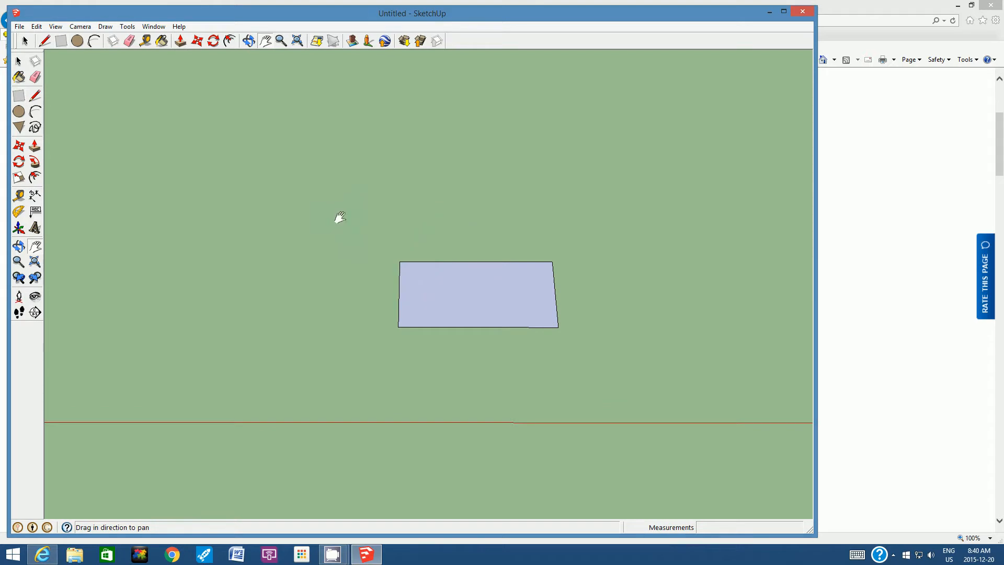
pyautogui.click(249, 42)
pyautogui.moveTo(502, 270); pyautogui.dragTo(500, 336)
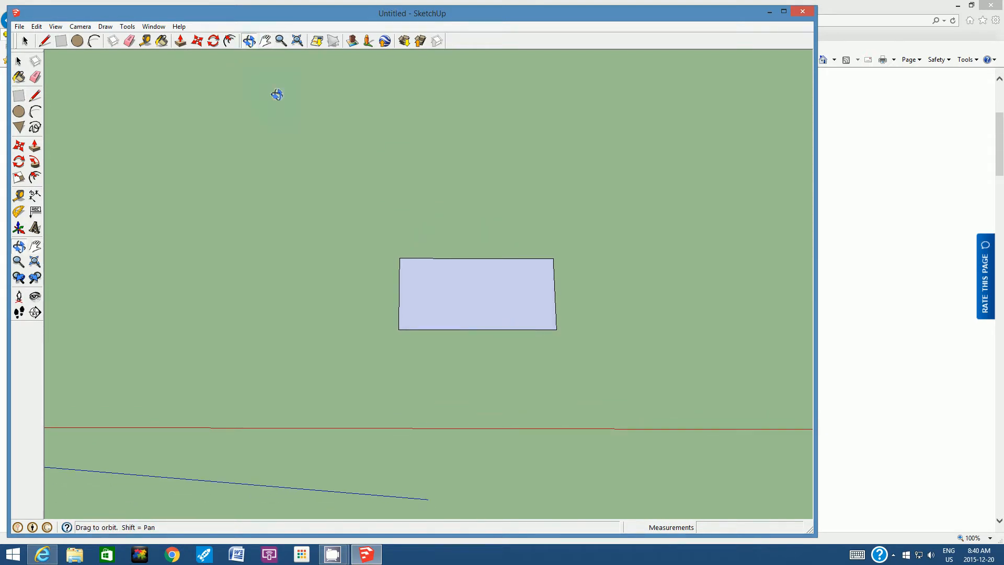
pyautogui.click(281, 42)
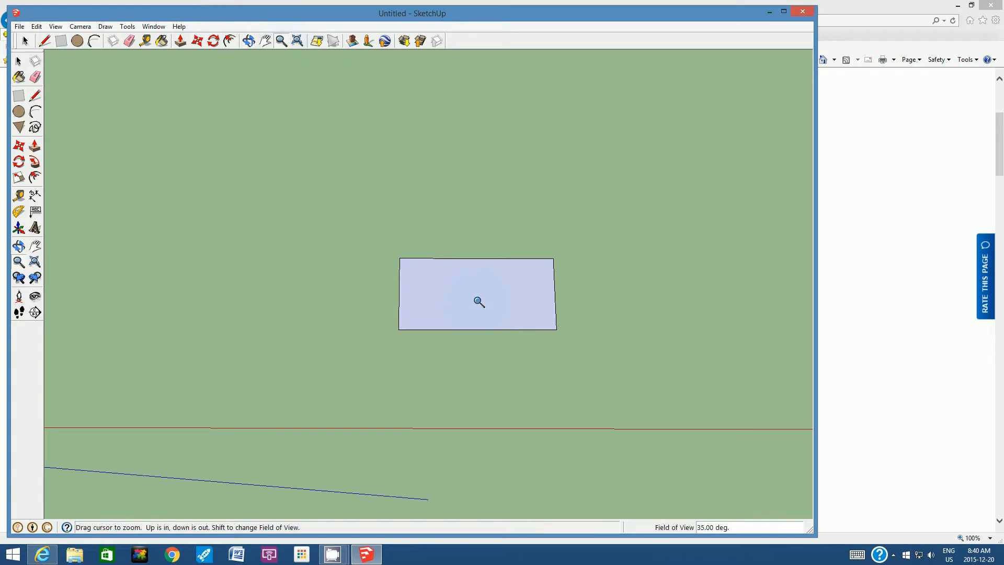
pyautogui.moveTo(478, 301); pyautogui.dragTo(478, 296)
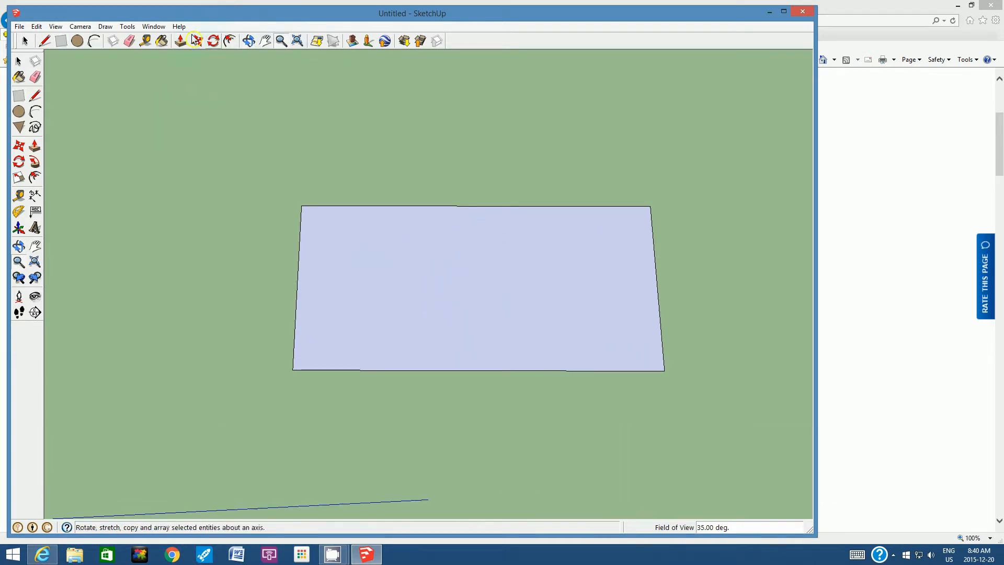
pyautogui.click(93, 42)
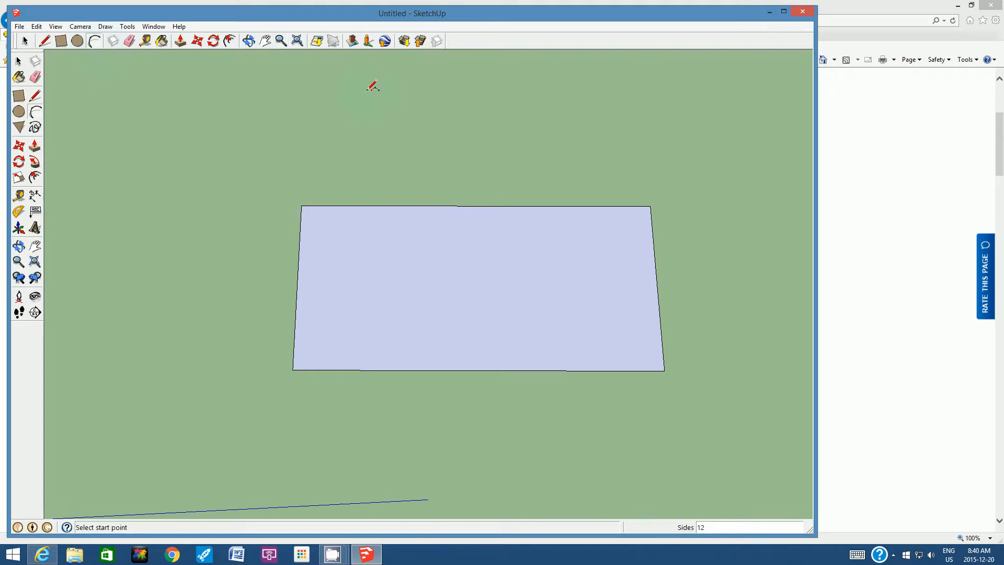
pyautogui.click(628, 206)
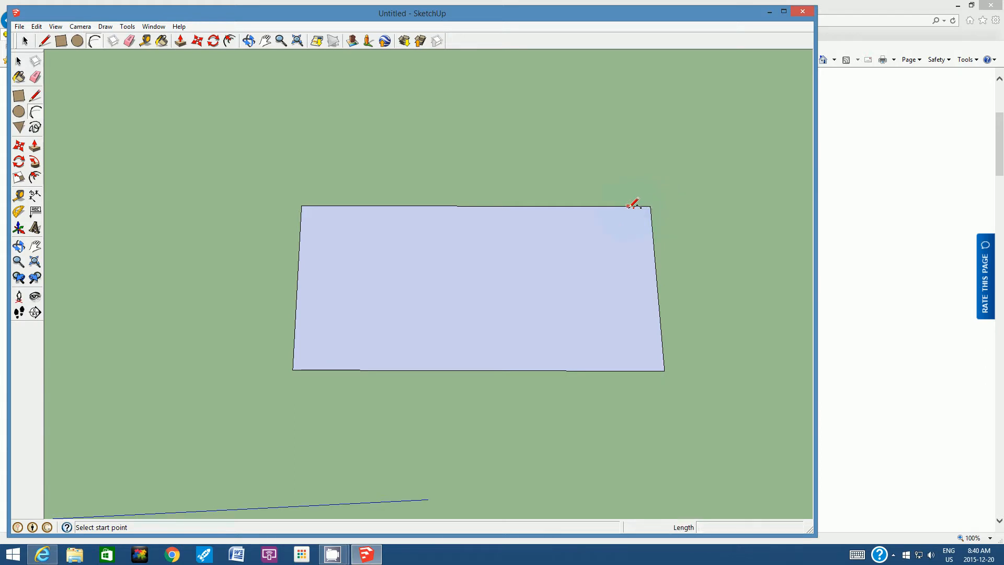
pyautogui.click(652, 226)
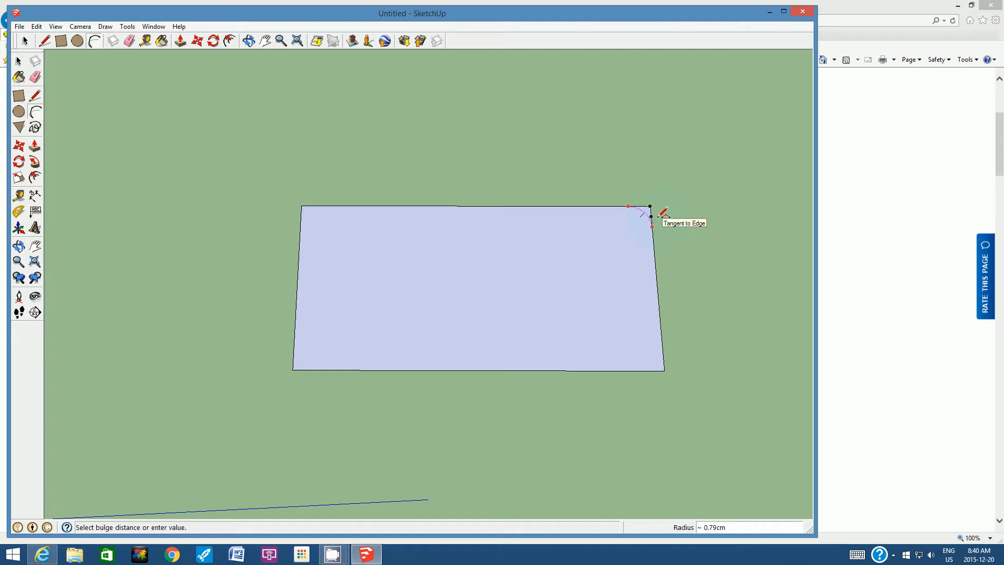
pyautogui.click(659, 216)
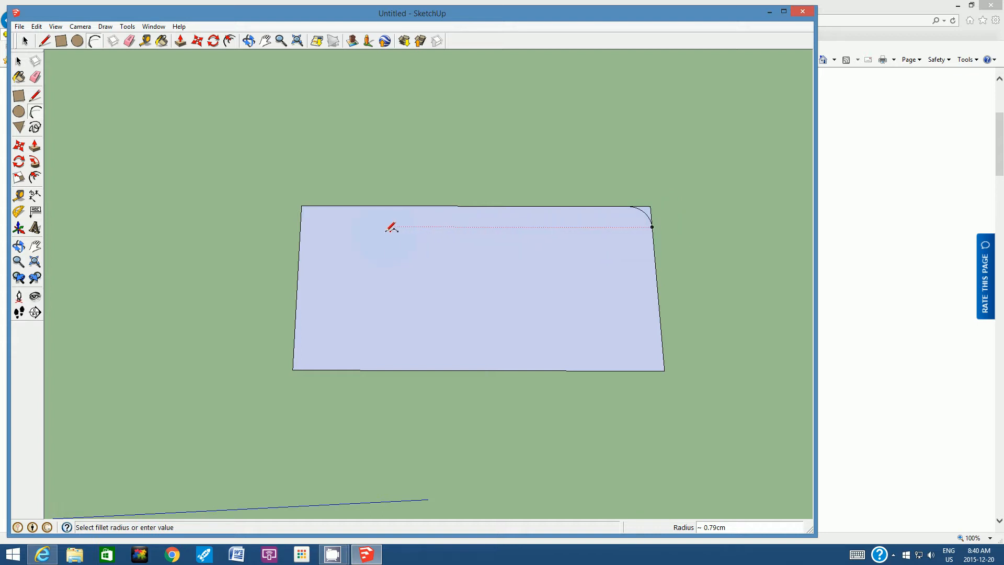
# - Round the other three corners with tangent arcs, about 0.79 cm radius at the far left and 0.58 cm at both near corners
pyautogui.click(302, 231)
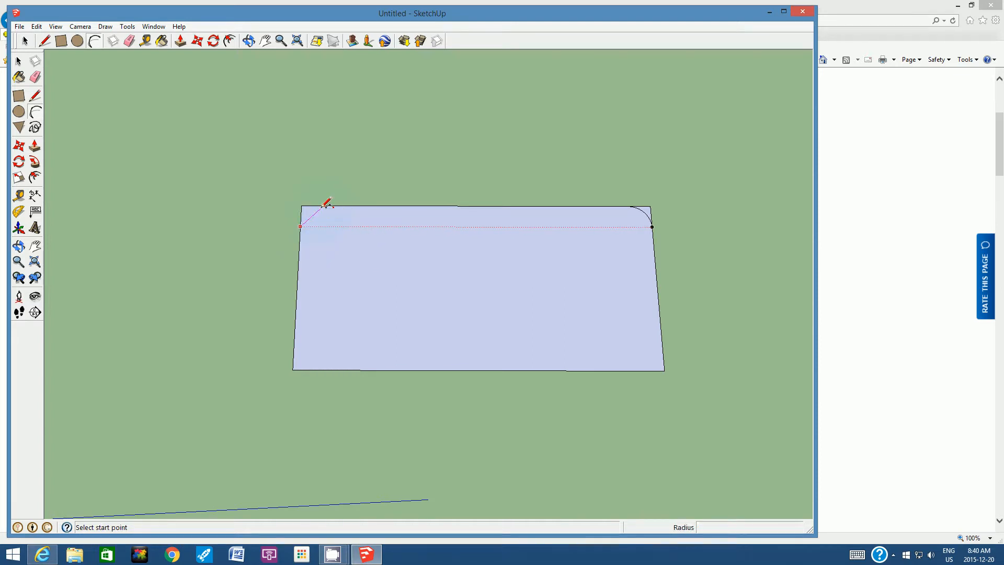
pyautogui.click(314, 206)
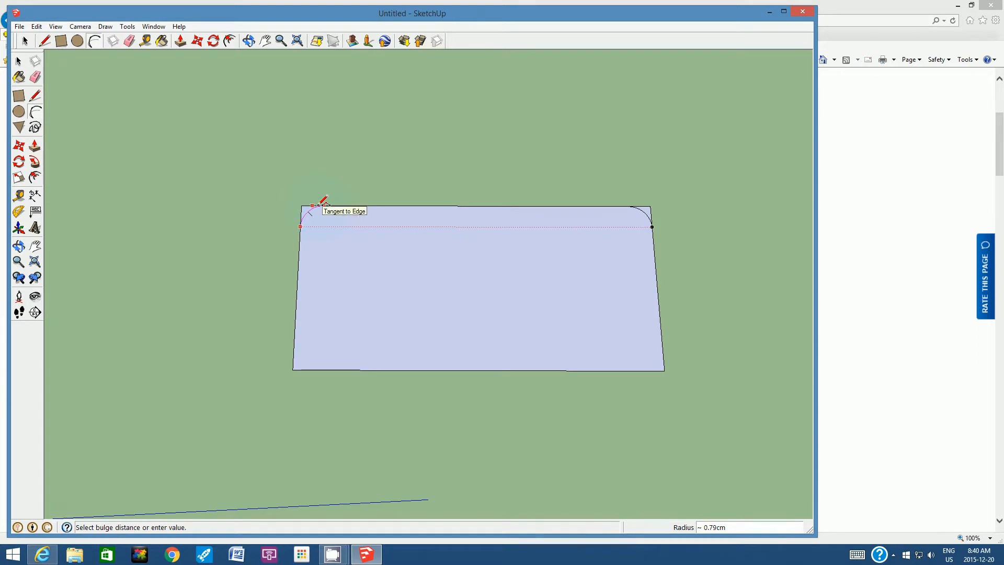
pyautogui.click(323, 202)
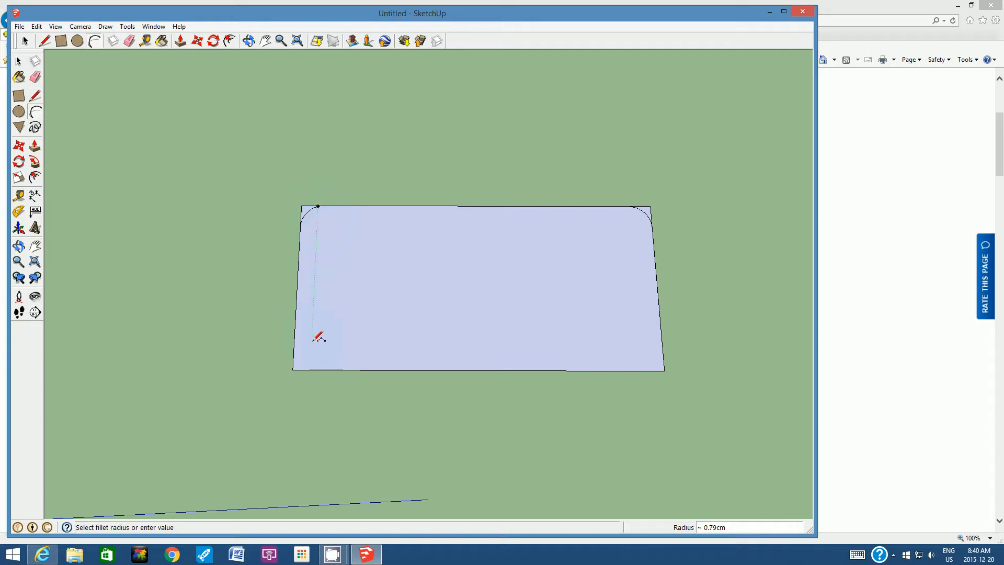
pyautogui.click(310, 369)
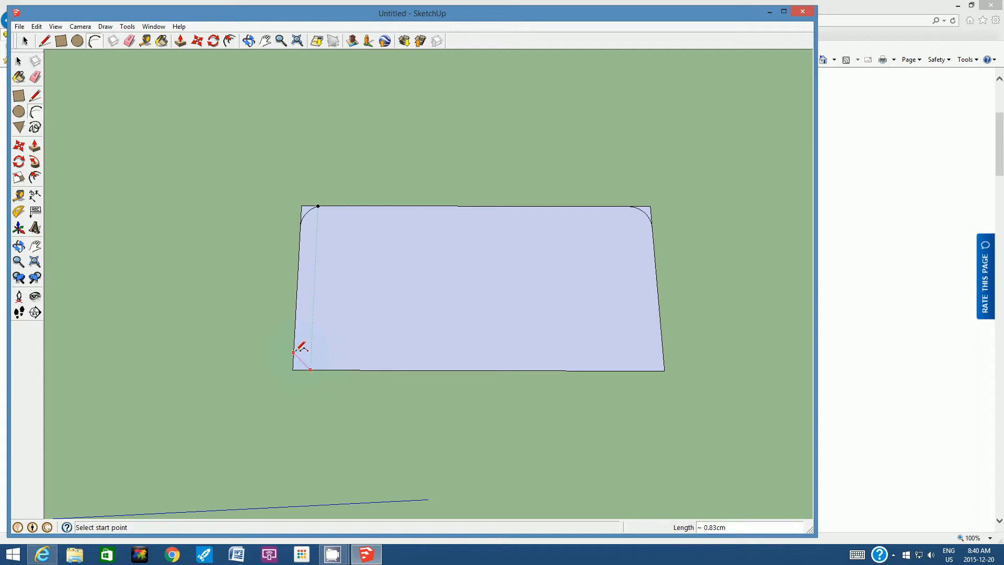
pyautogui.click(294, 352)
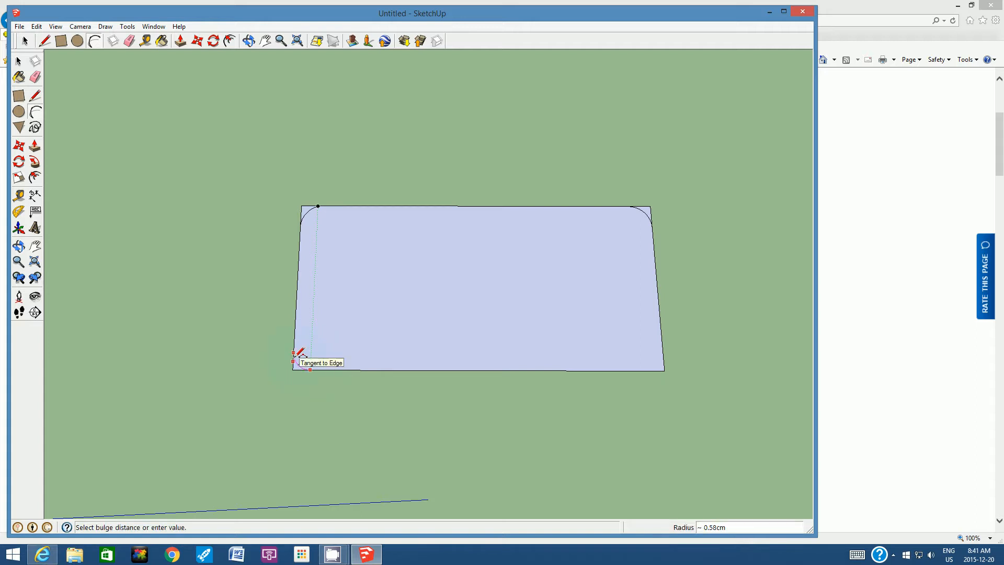
pyautogui.click(301, 354)
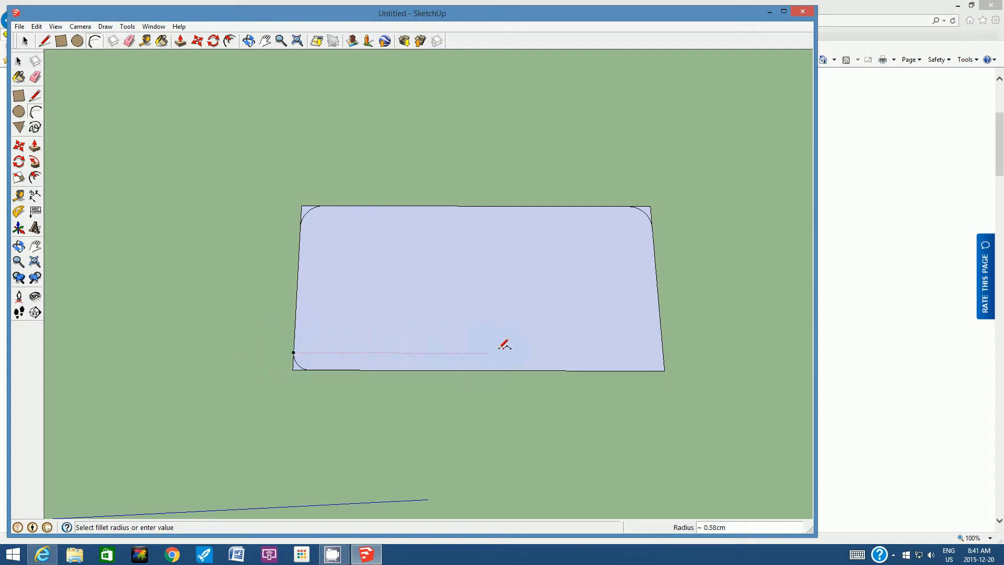
pyautogui.click(663, 353)
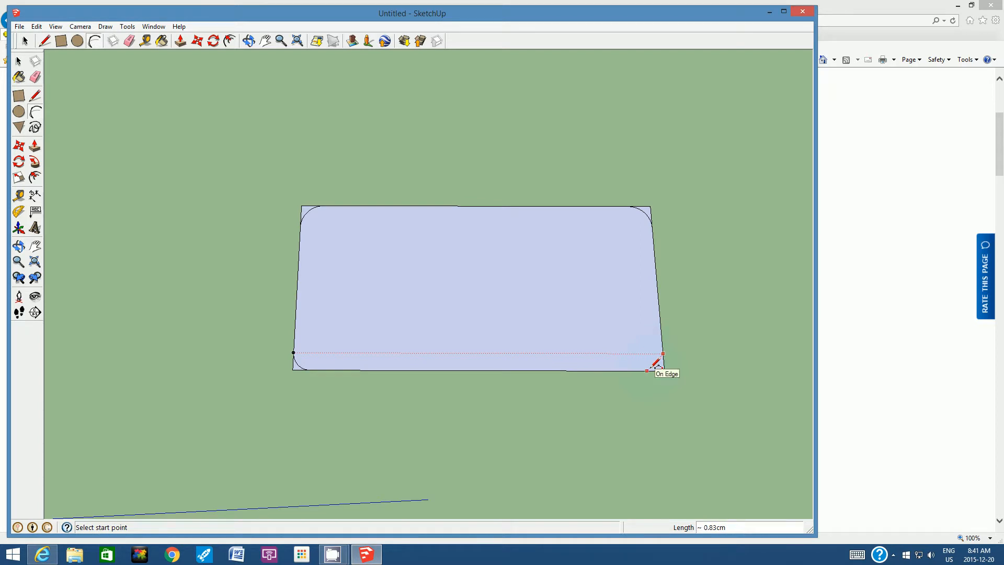
pyautogui.click(652, 370)
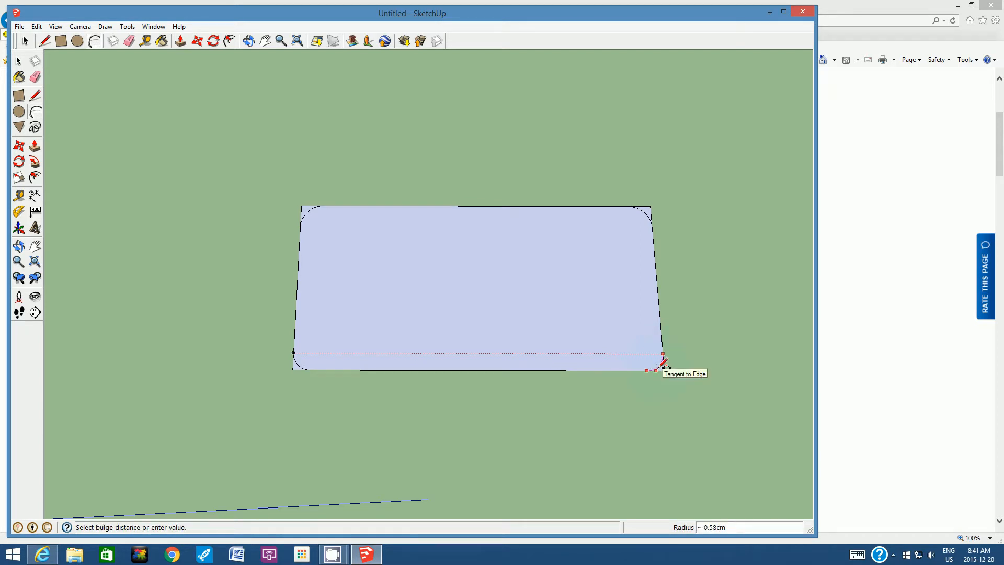
pyautogui.click(663, 362)
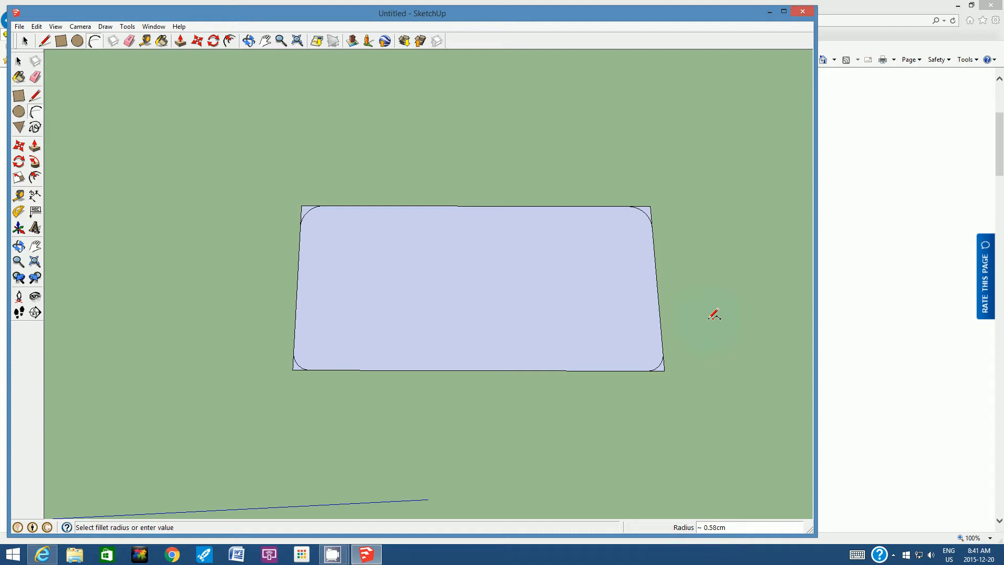
# - Erase the leftover square corner edges outside the four arcs
pyautogui.click(129, 42)
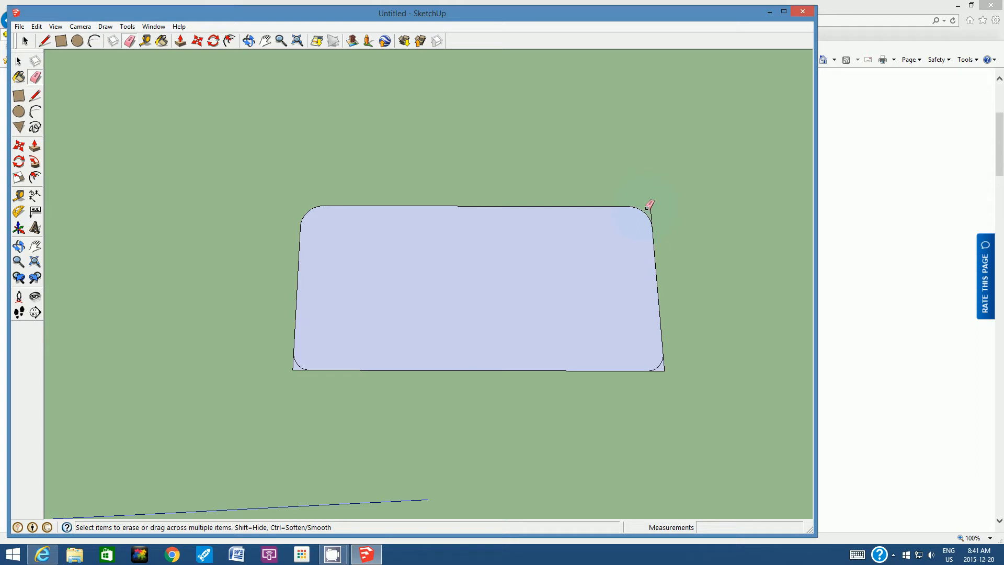
pyautogui.click(662, 370)
pyautogui.click(298, 369)
pyautogui.click(298, 369)
# - Push/Pull the rounded rectangle face upward by 0.61 cm
pyautogui.click(248, 41)
pyautogui.moveTo(497, 254); pyautogui.dragTo(496, 335)
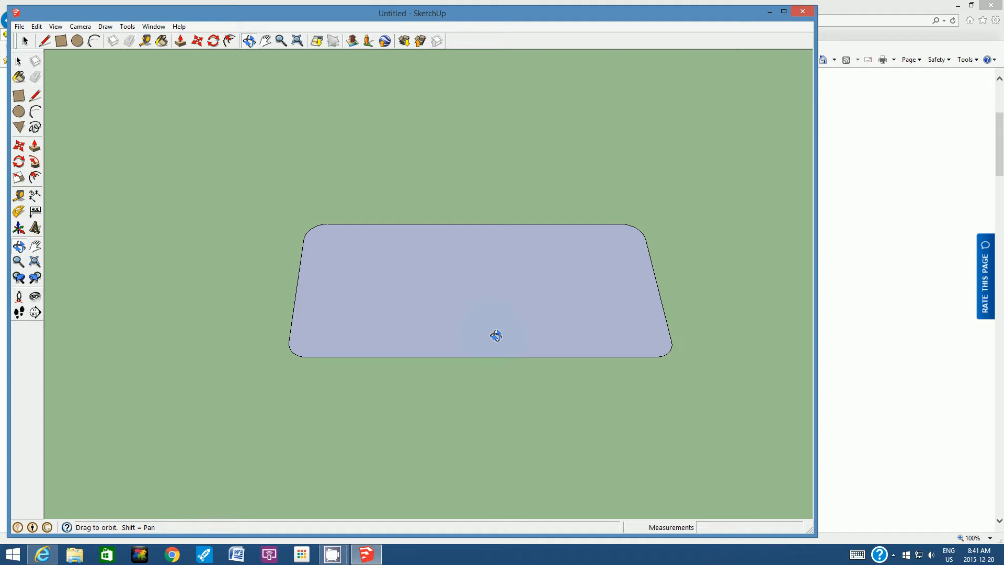
pyautogui.click(179, 41)
pyautogui.click(178, 40)
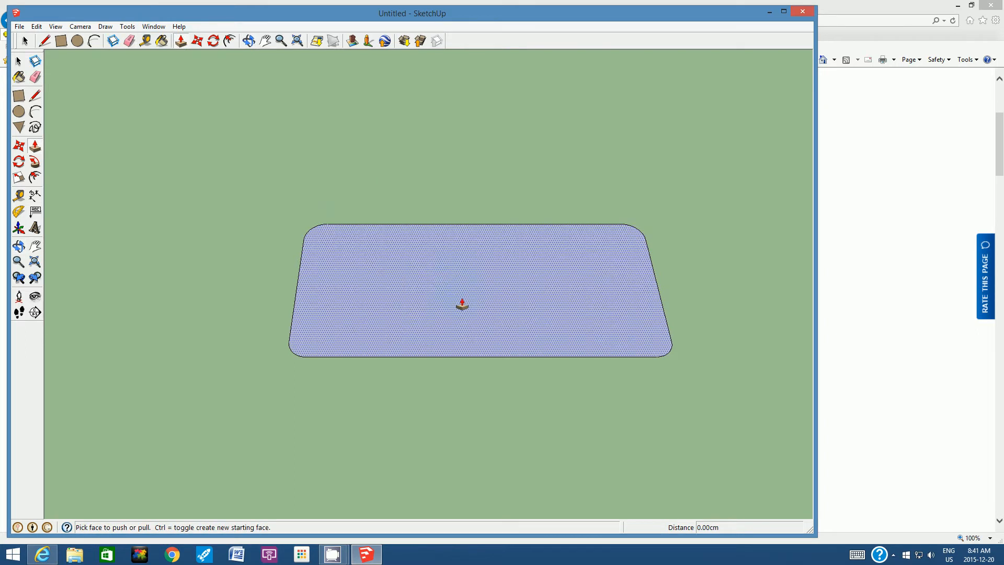
pyautogui.click(462, 304)
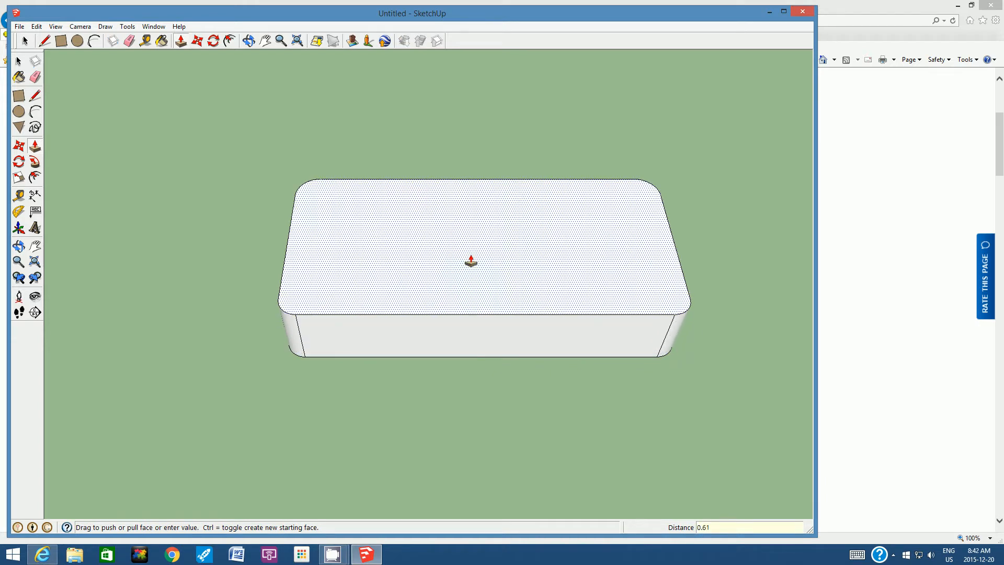
pyautogui.press('Return')
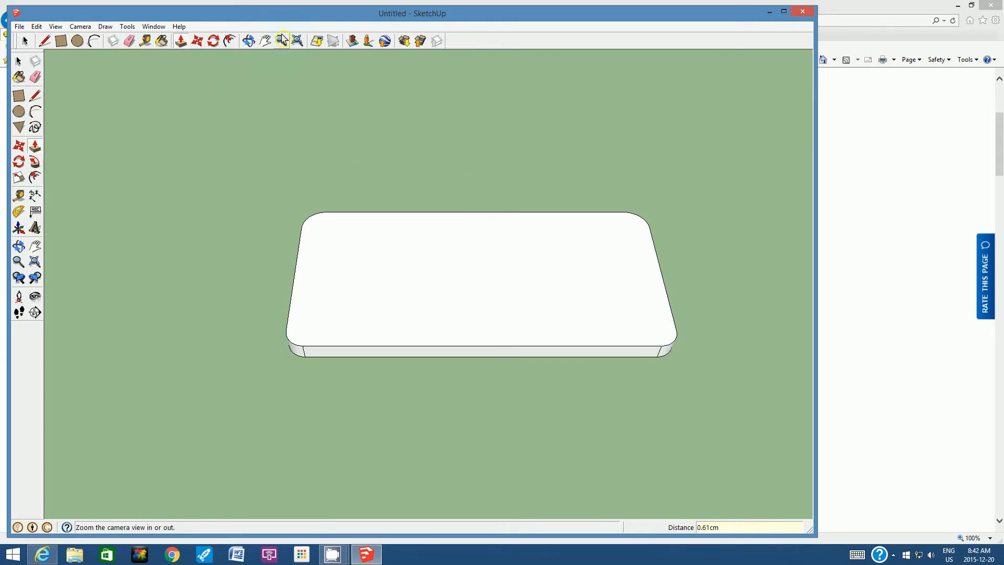
# - Place a guide line parallel to the body's left short edge, about 7.87 cm outside it
pyautogui.click(249, 41)
pyautogui.moveTo(377, 359); pyautogui.dragTo(394, 327)
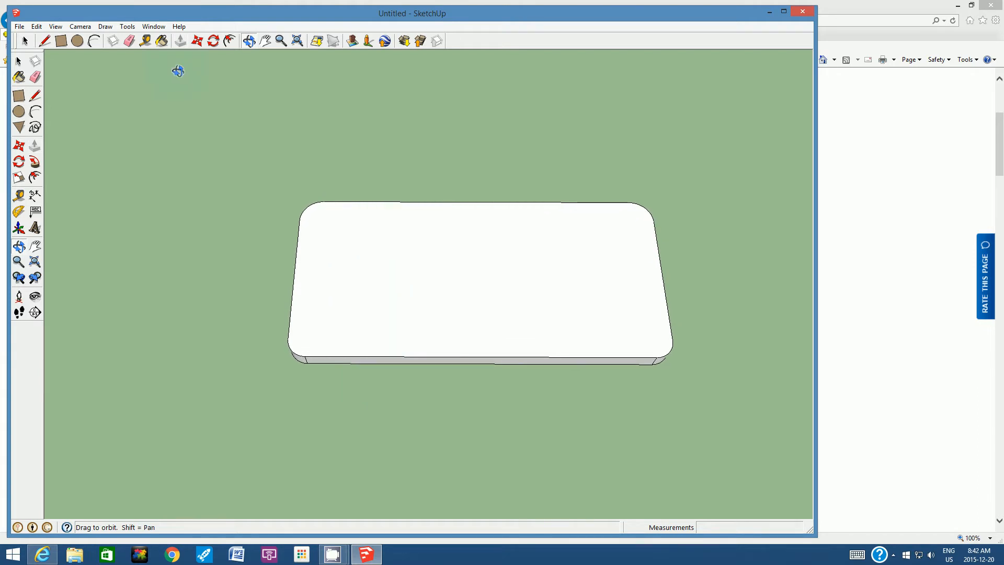
pyautogui.click(145, 42)
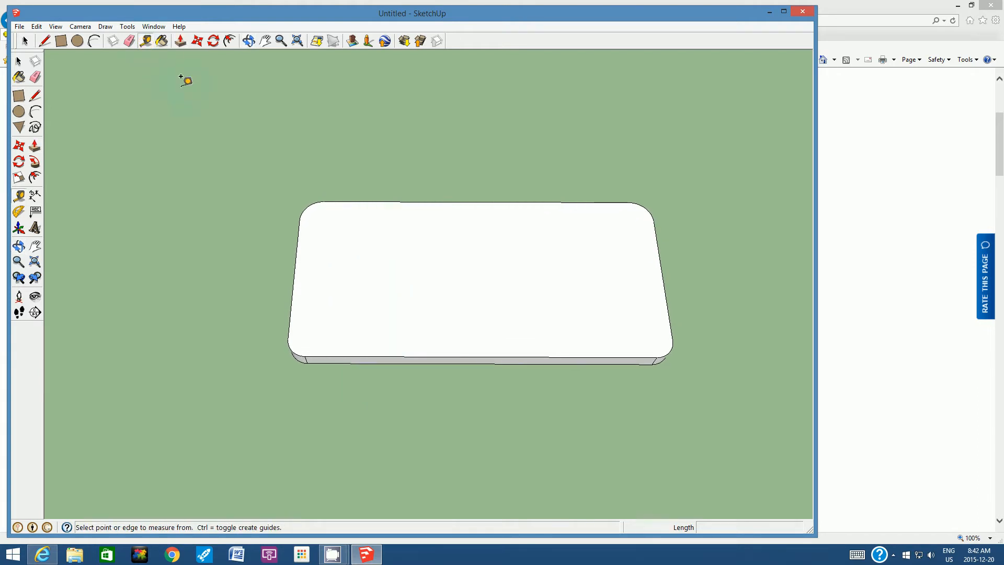
pyautogui.click(298, 254)
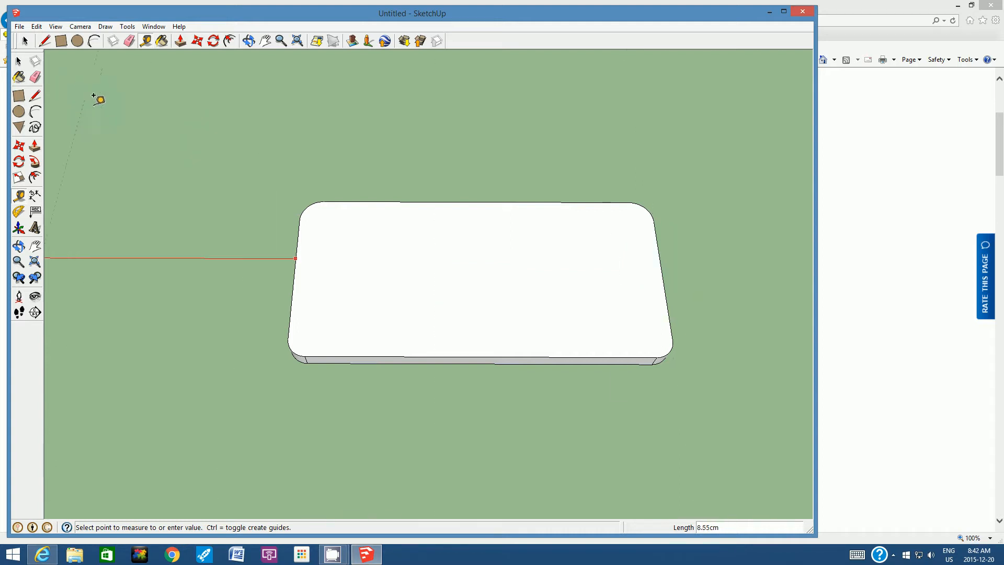
pyautogui.click(102, 108)
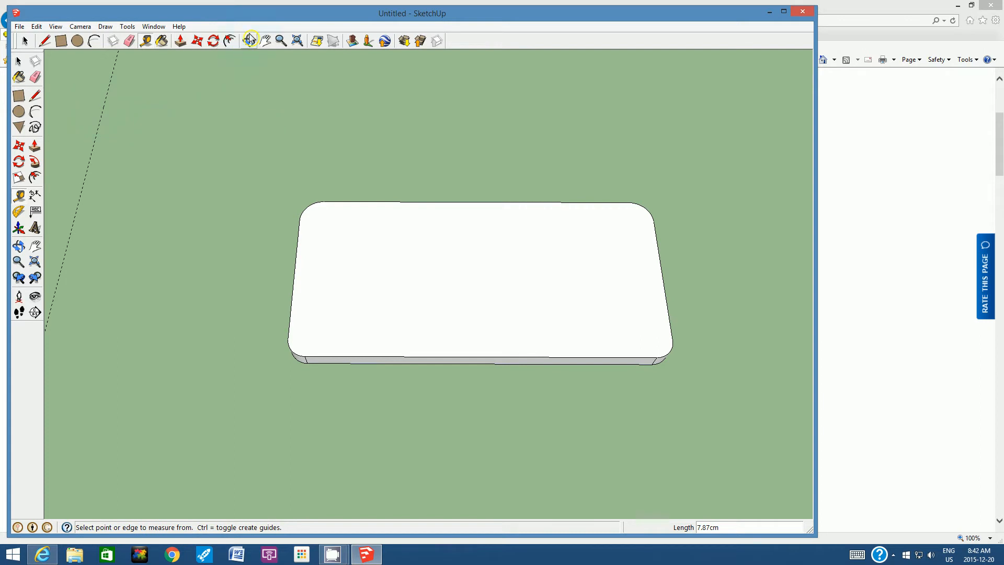
# - View the body upright from above, compare it with the iPod touch picture on the Best Buy page, and return to SketchUp
pyautogui.click(249, 39)
pyautogui.moveTo(435, 228); pyautogui.dragTo(303, 283)
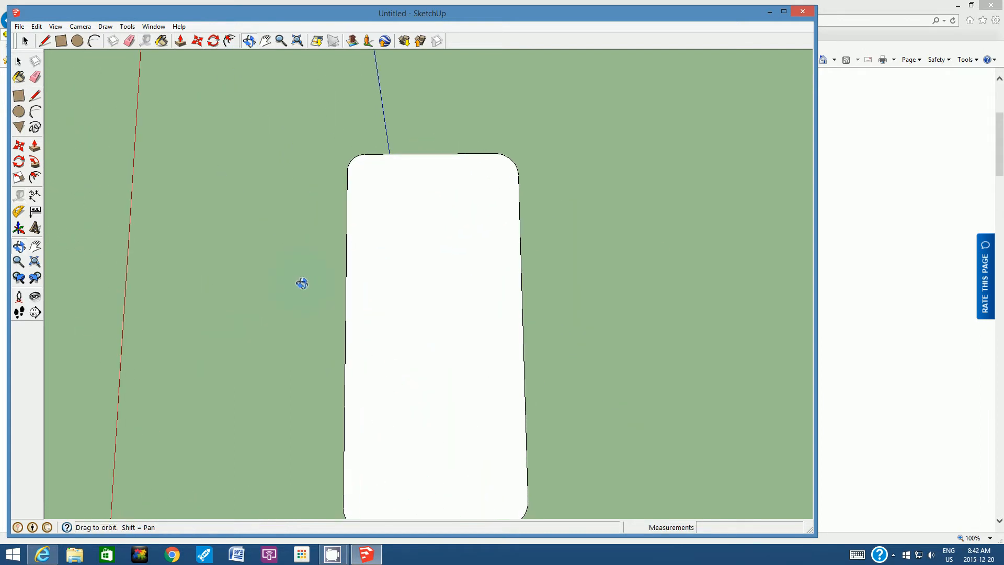
pyautogui.click(268, 42)
pyautogui.moveTo(392, 264); pyautogui.dragTo(385, 204)
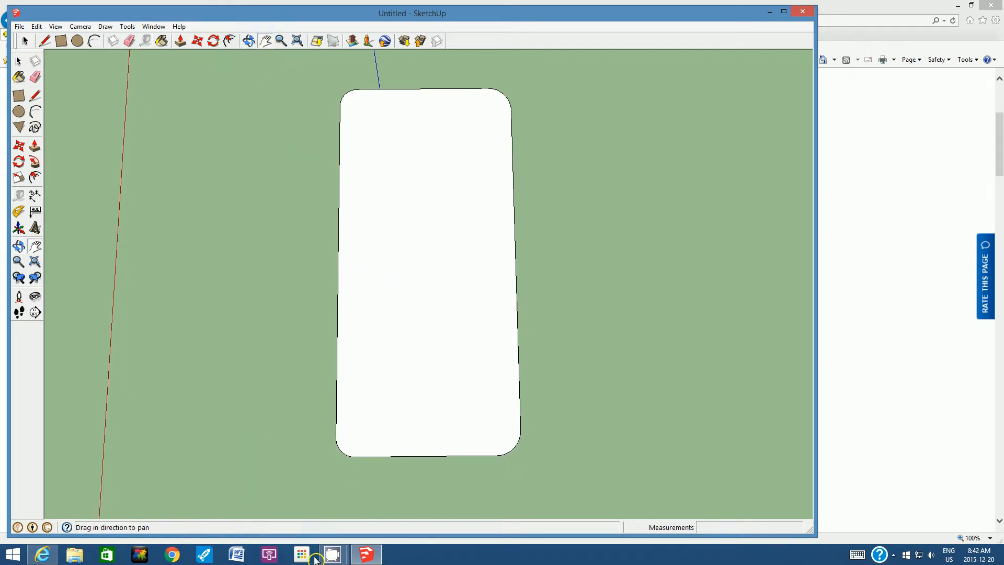
pyautogui.click(46, 555)
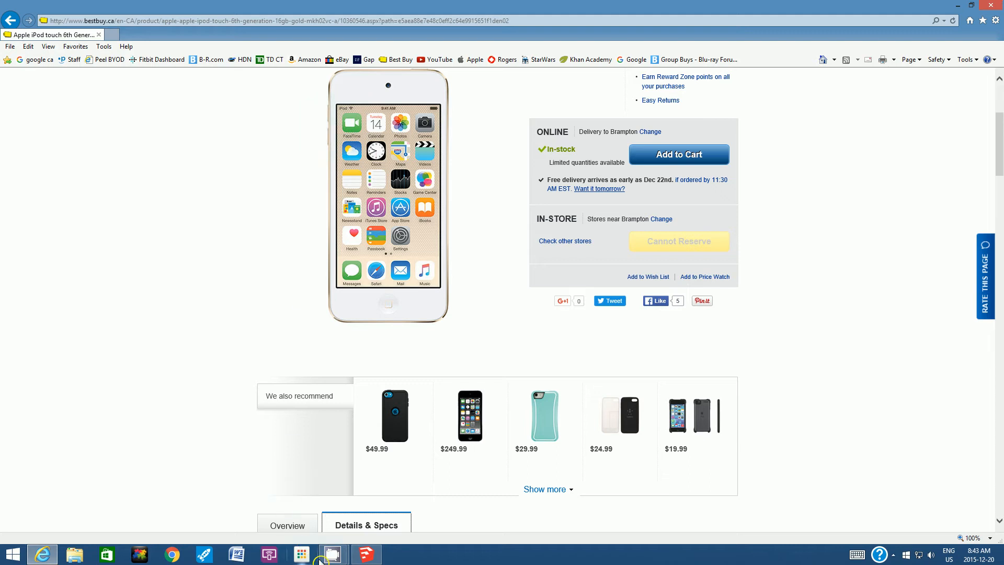
pyautogui.click(365, 556)
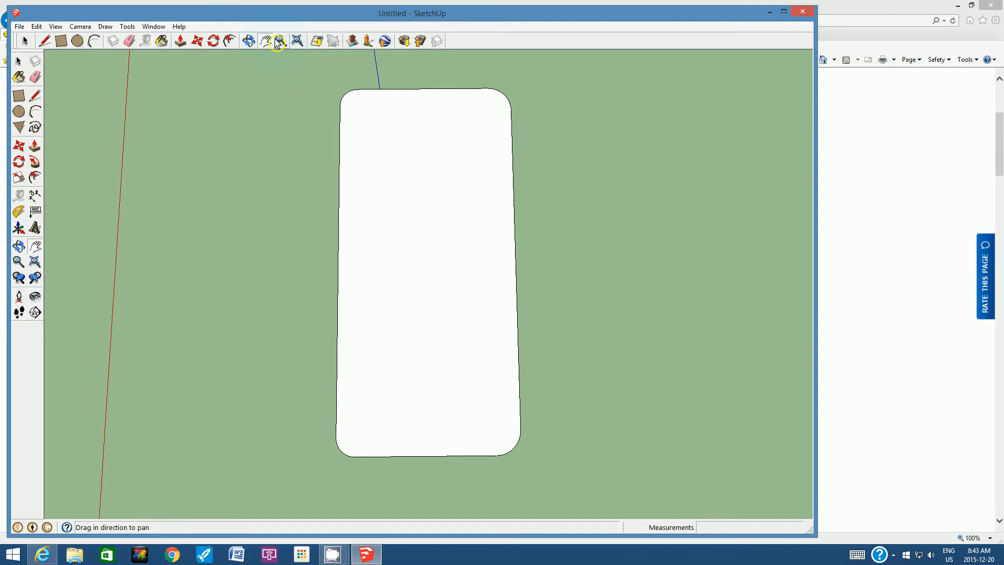
# - Offset the outline of the body's top face inward by about 0.10 cm
pyautogui.click(250, 41)
pyautogui.moveTo(350, 137); pyautogui.dragTo(350, 172)
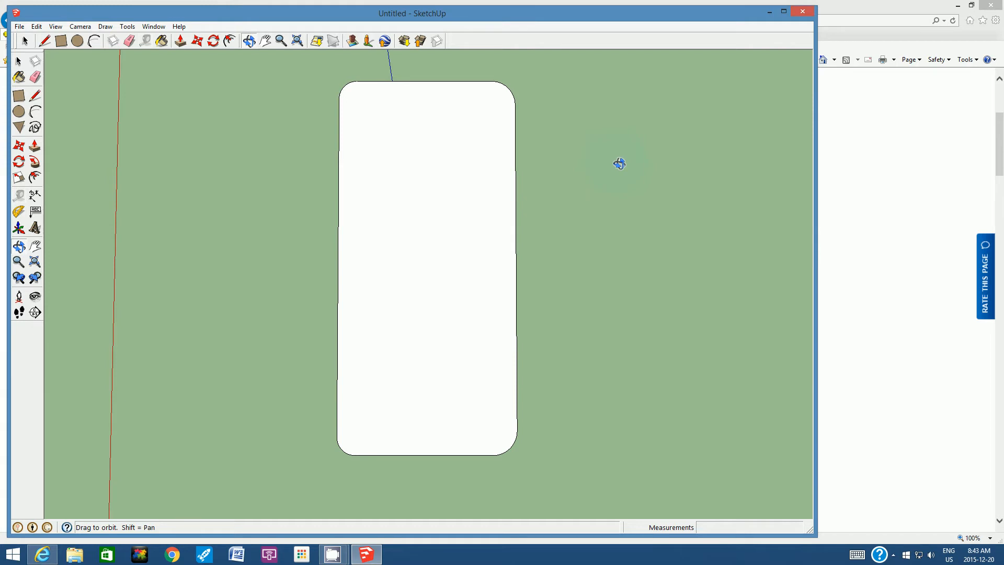
pyautogui.moveTo(513, 177); pyautogui.dragTo(470, 181)
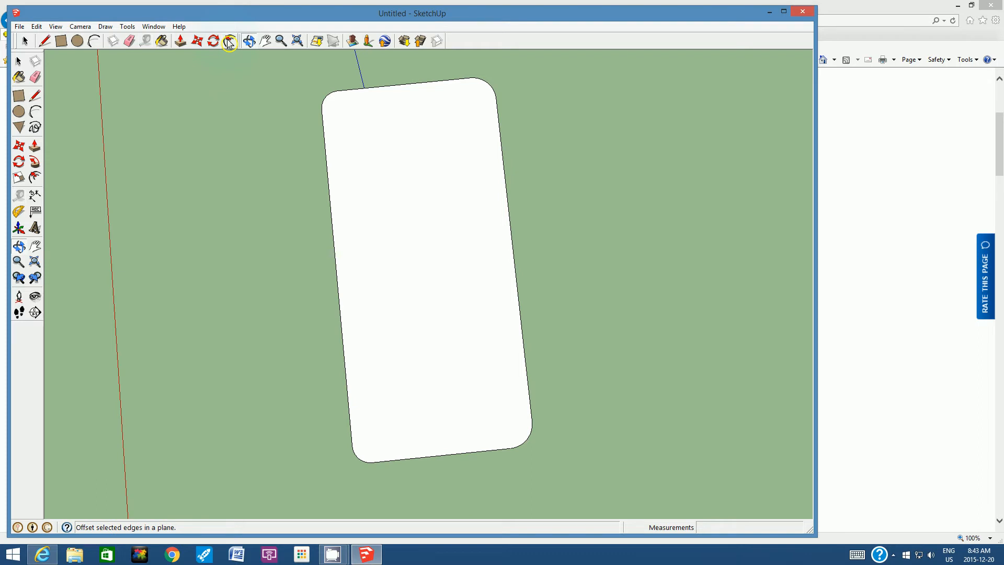
pyautogui.click(229, 42)
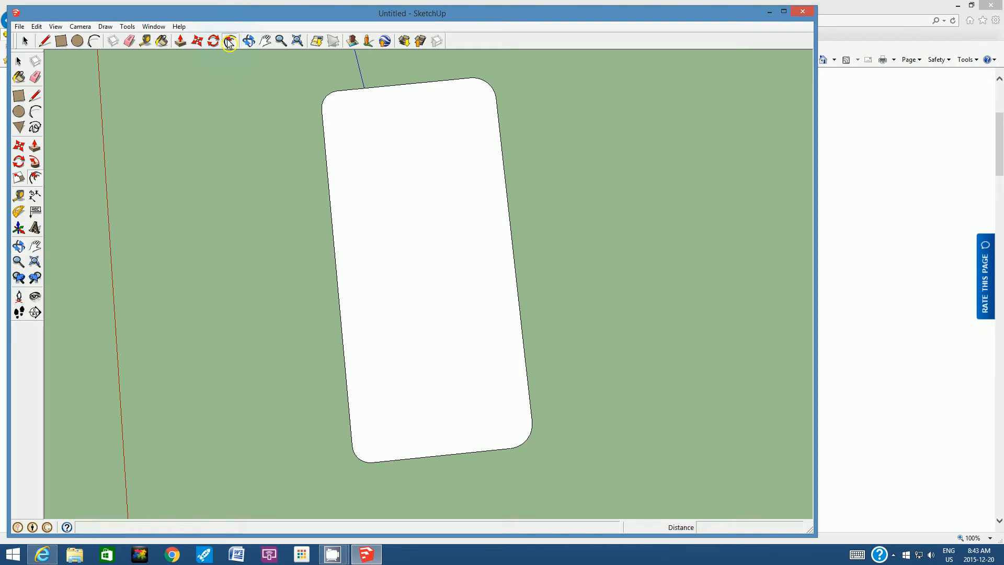
pyautogui.click(362, 93)
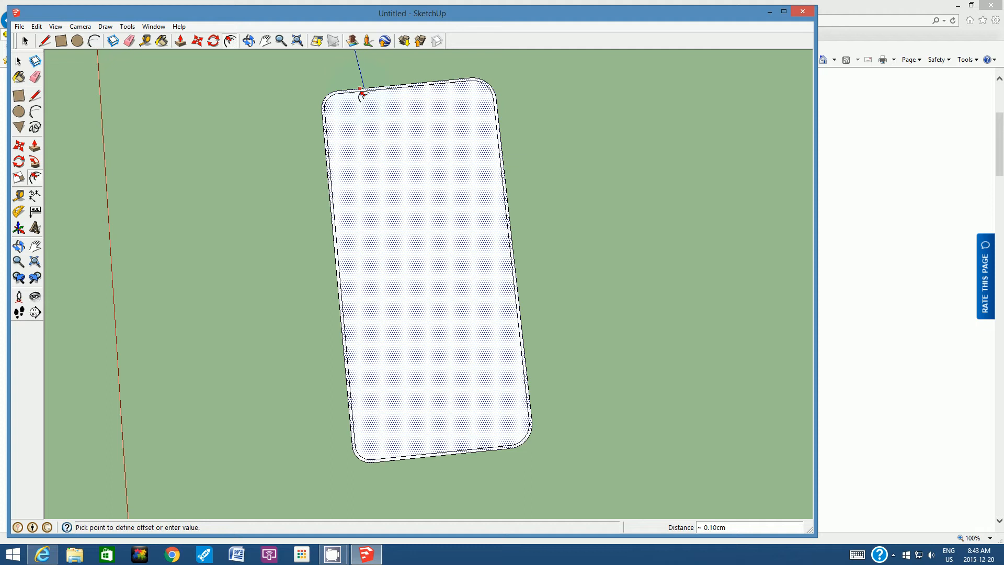
pyautogui.click(361, 94)
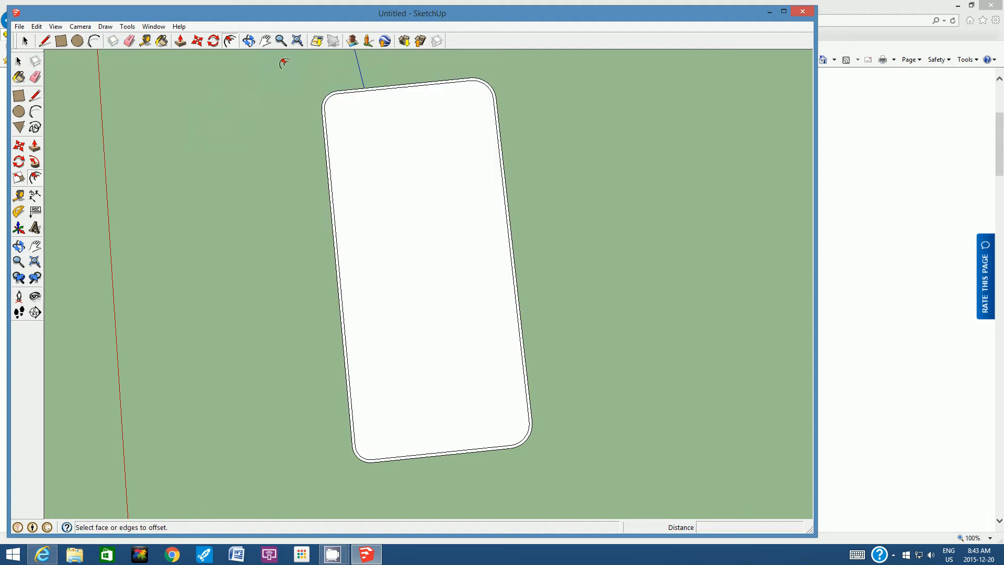
# - Try raising the inset top face by 1 mm with Push/Pull, and undo it
pyautogui.click(248, 41)
pyautogui.moveTo(400, 171); pyautogui.dragTo(439, 123)
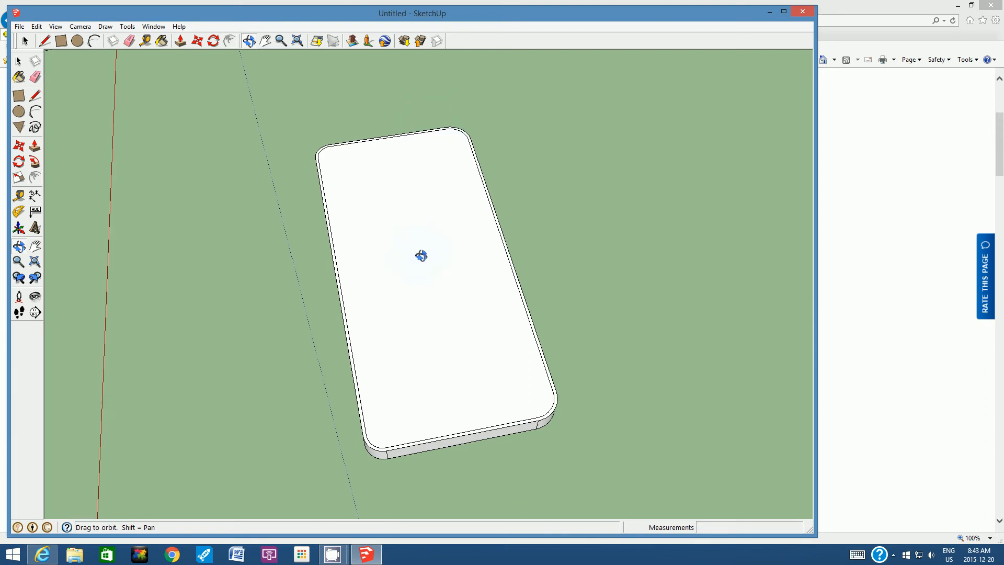
pyautogui.moveTo(422, 256); pyautogui.dragTo(385, 410)
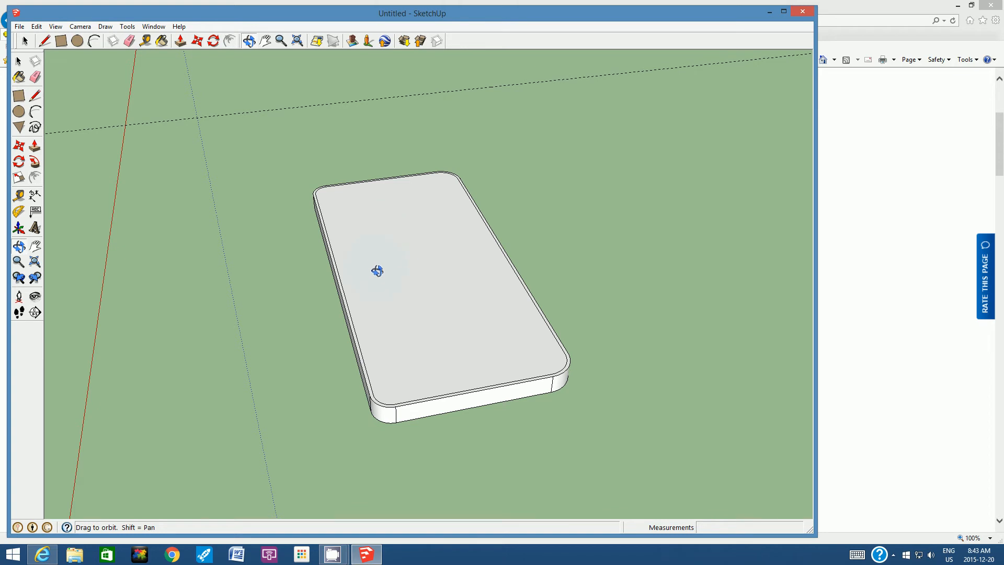
pyautogui.click(180, 41)
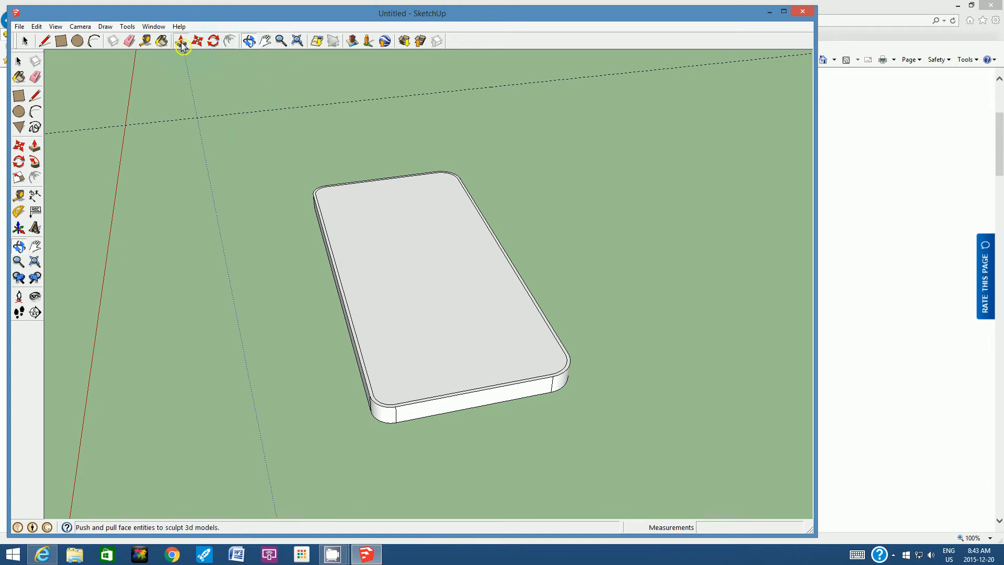
pyautogui.click(376, 286)
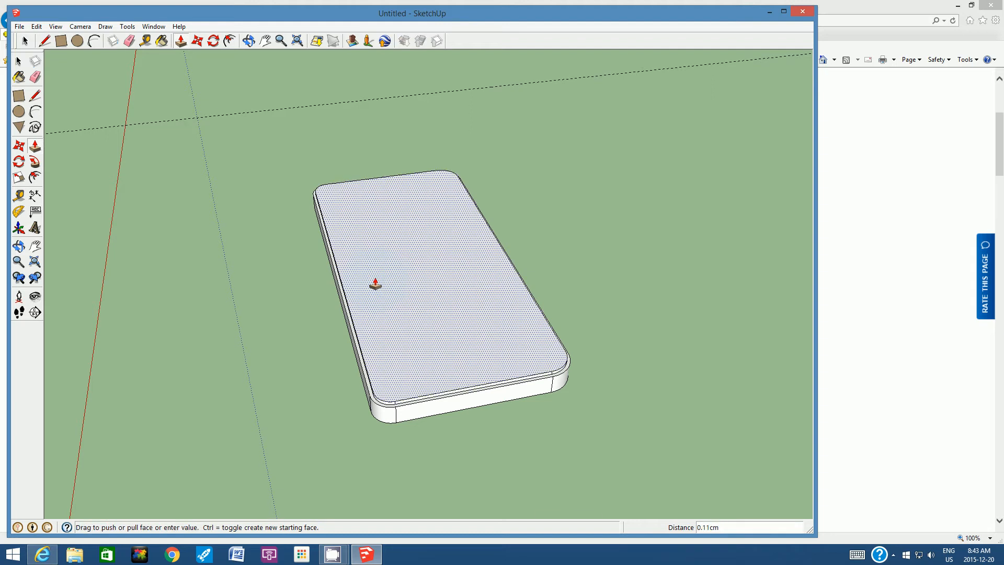
pyautogui.write('1mm')
pyautogui.press('Return')
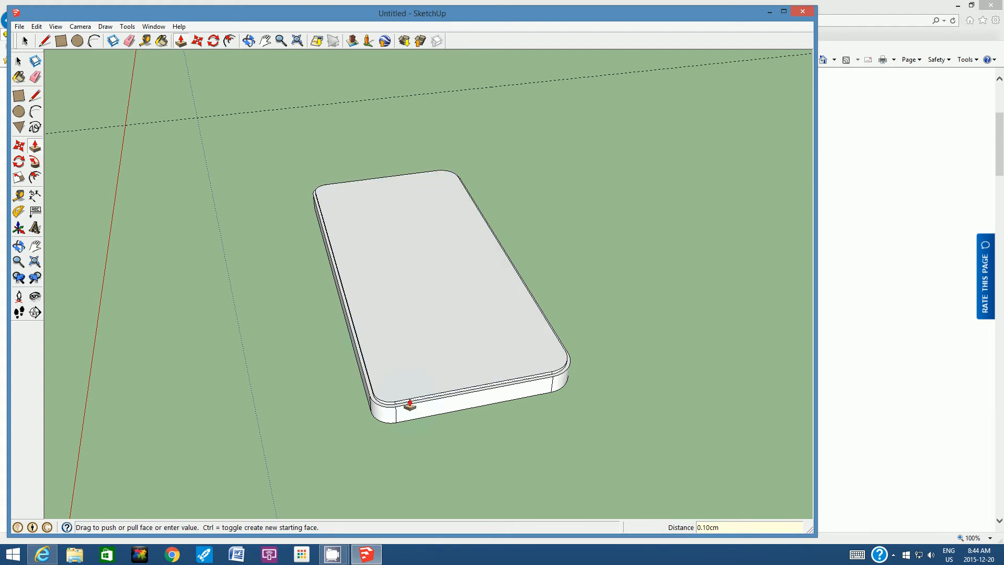
pyautogui.click(36, 26)
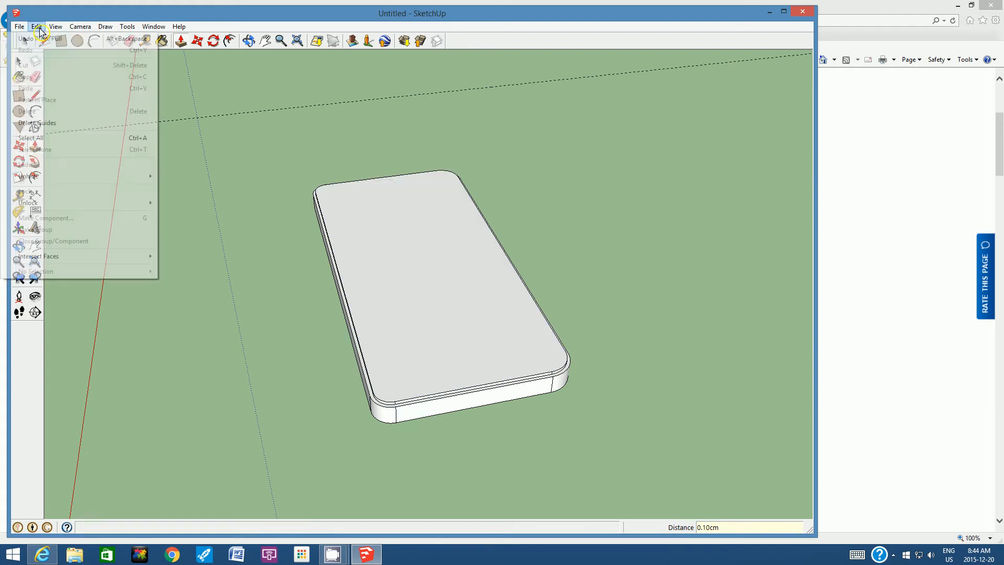
pyautogui.click(42, 40)
# - Push/Pull the inset top face upward by 0.05 cm and inspect the raised edge up close
pyautogui.click(398, 288)
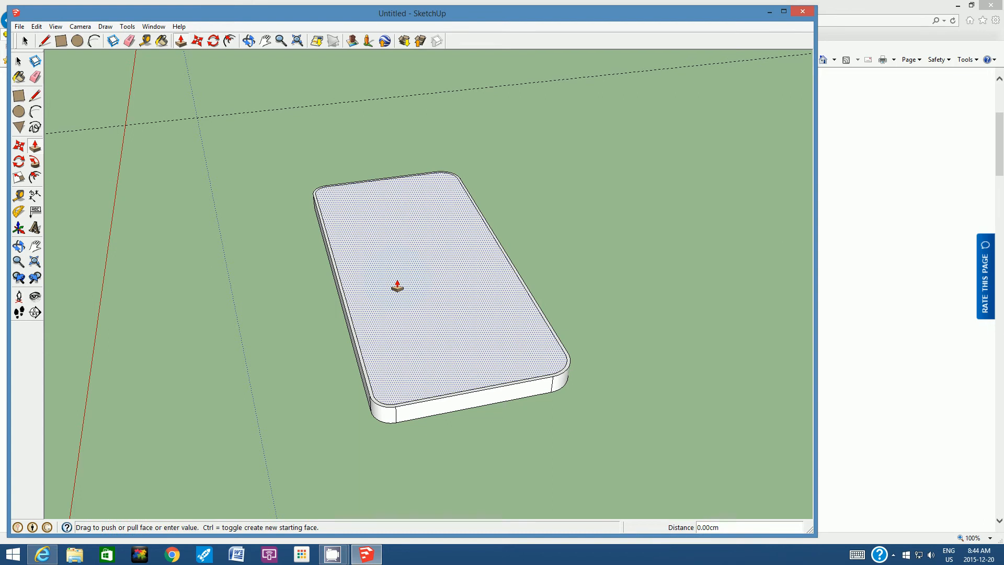
pyautogui.write('0.0')
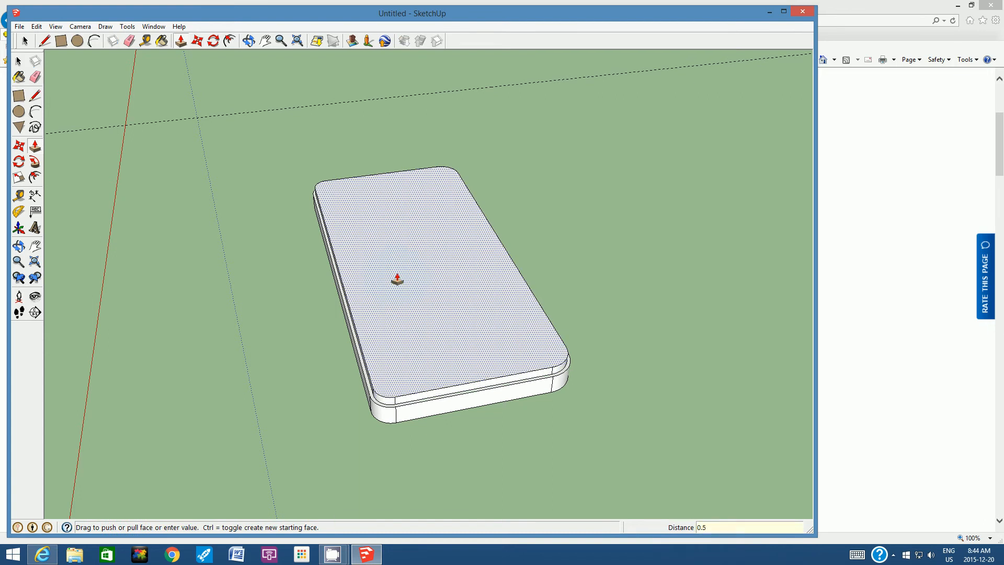
pyautogui.write('5')
pyautogui.press('Return')
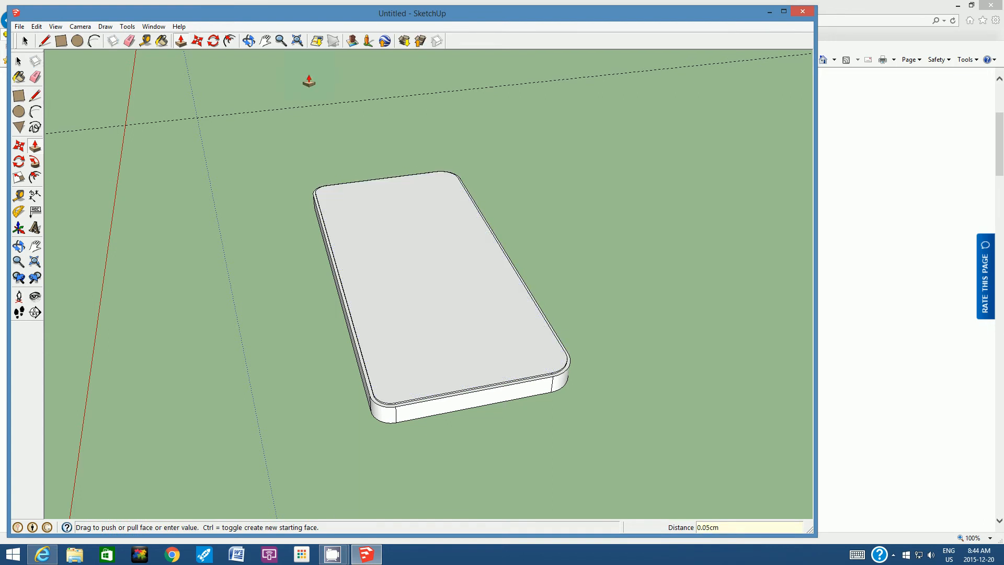
pyautogui.click(286, 42)
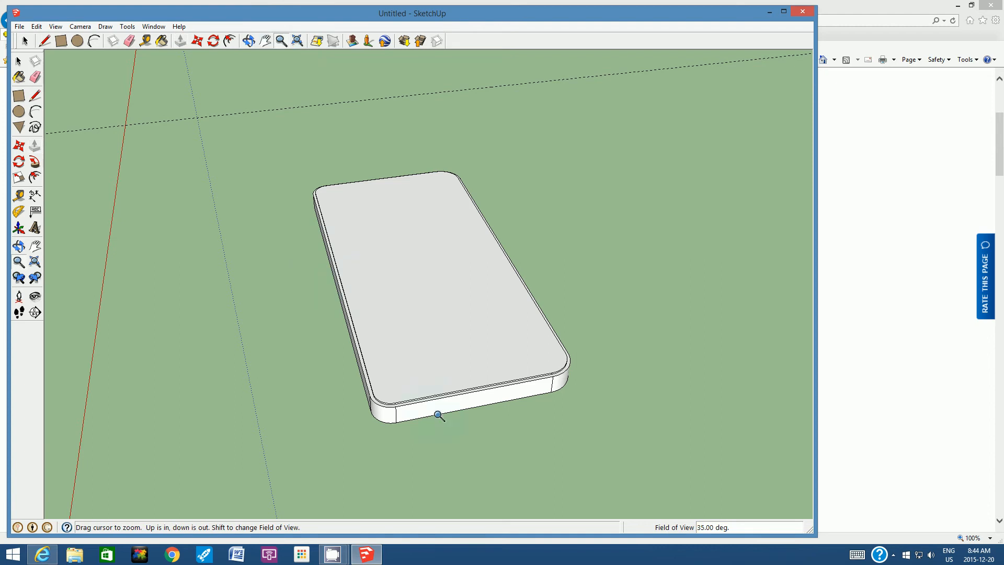
pyautogui.scroll(5, 430, 396)
pyautogui.scroll(1, 430, 396)
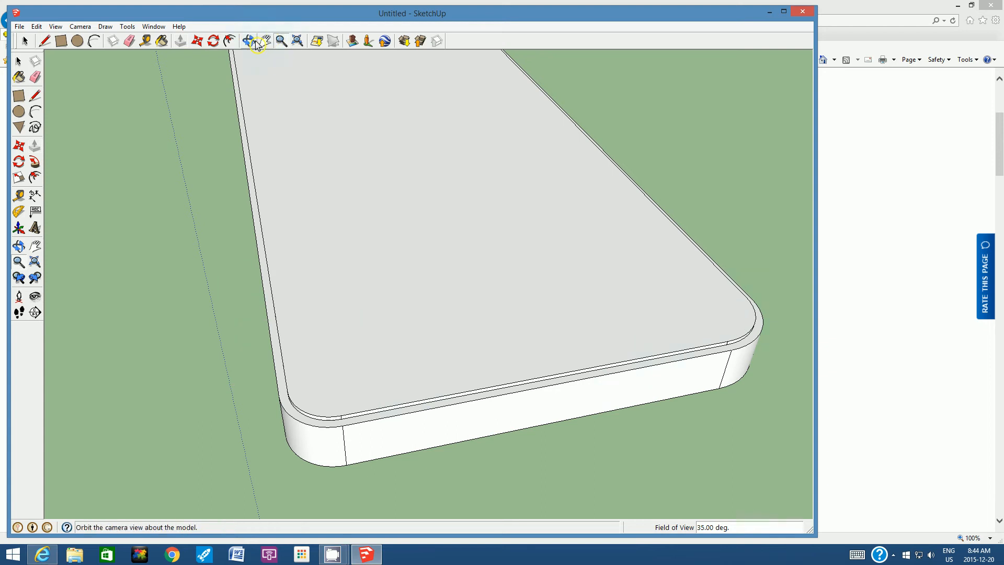
# - Draw a screen rectangle of about 9.21 by 5.01 cm on the raised front face, compare it with the Best Buy picture, and return to SketchUp
pyautogui.scroll(-3, 372, 174)
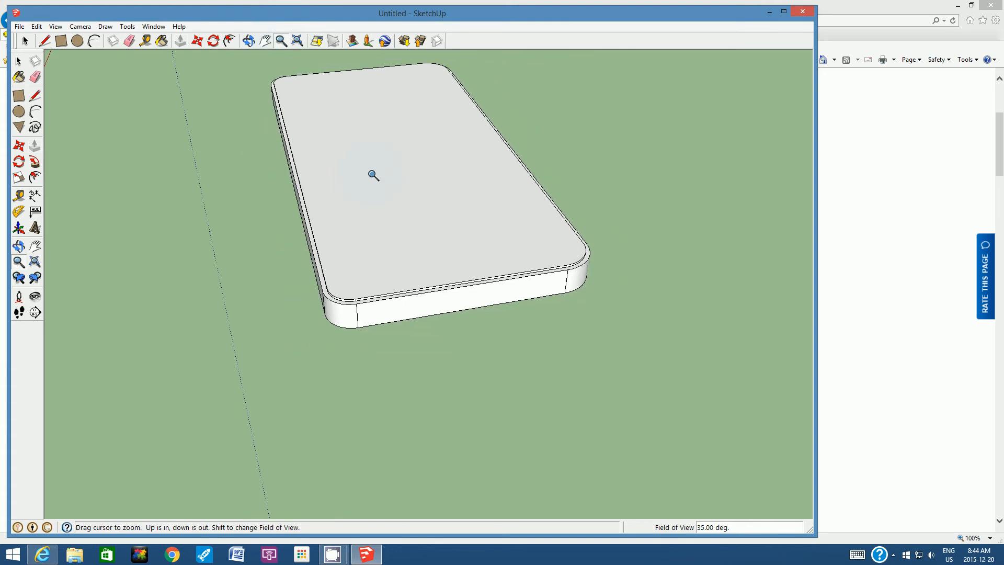
pyautogui.click(249, 41)
pyautogui.moveTo(411, 150); pyautogui.dragTo(343, 359)
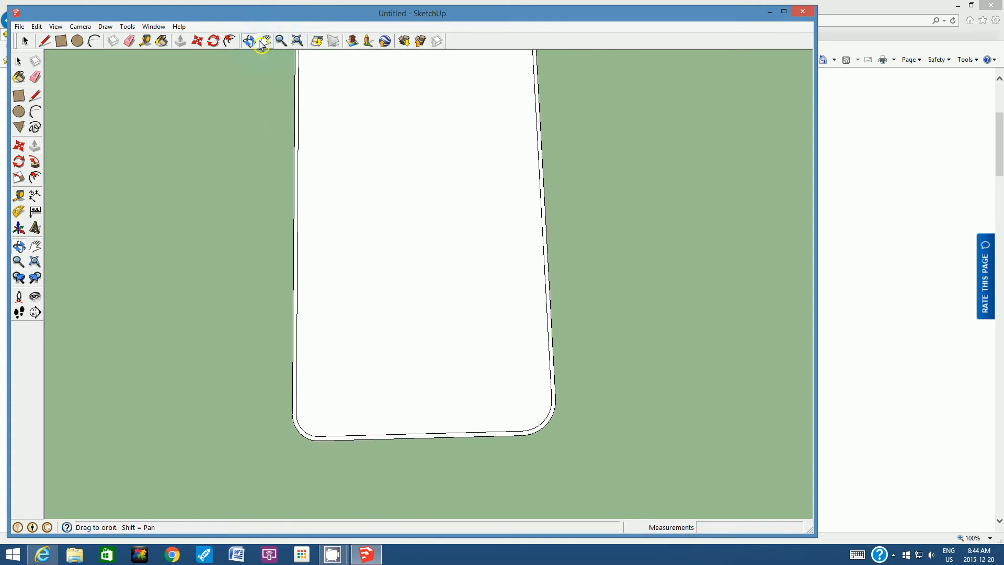
pyautogui.click(281, 41)
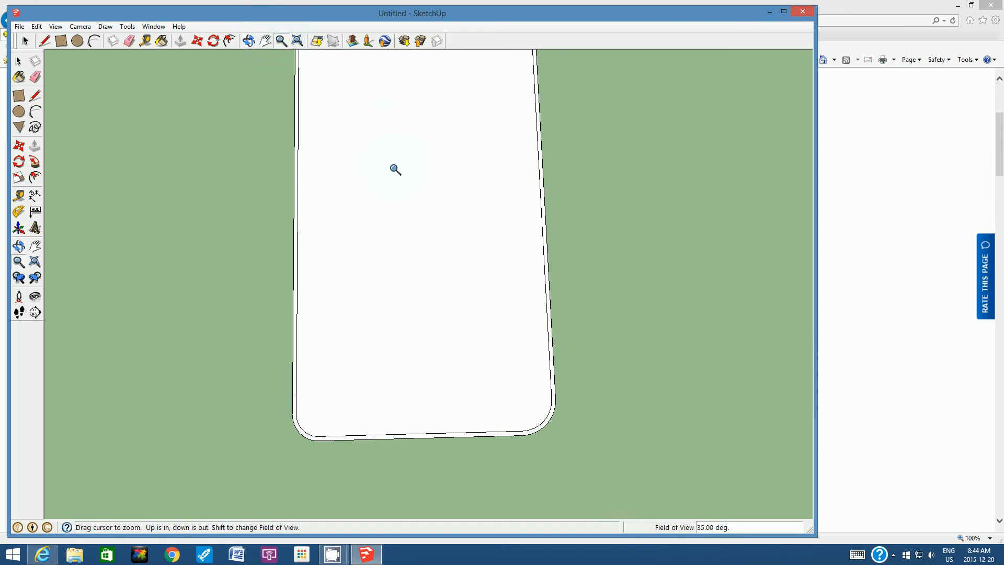
pyautogui.scroll(-4, 395, 168)
pyautogui.click(265, 41)
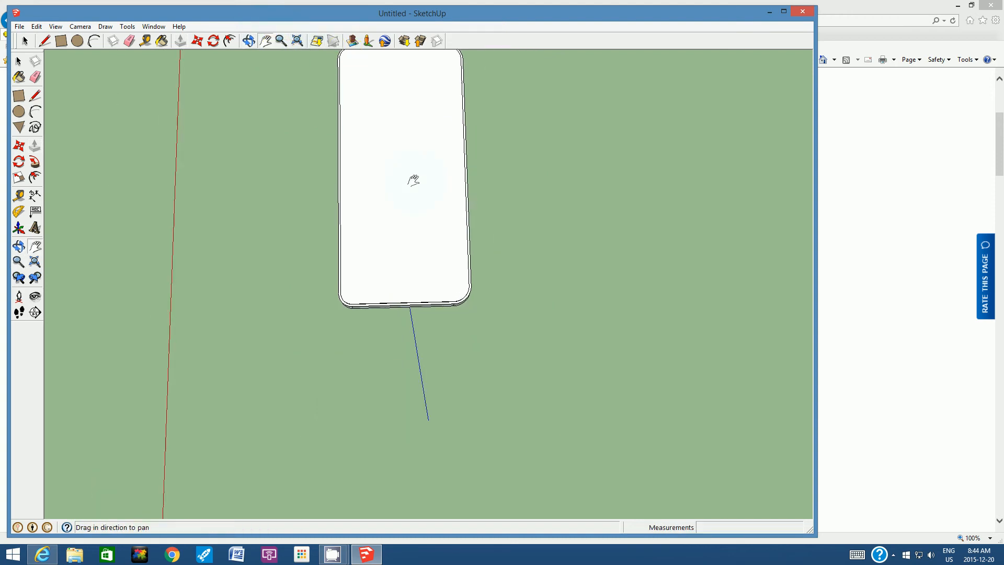
pyautogui.moveTo(413, 180); pyautogui.dragTo(379, 257)
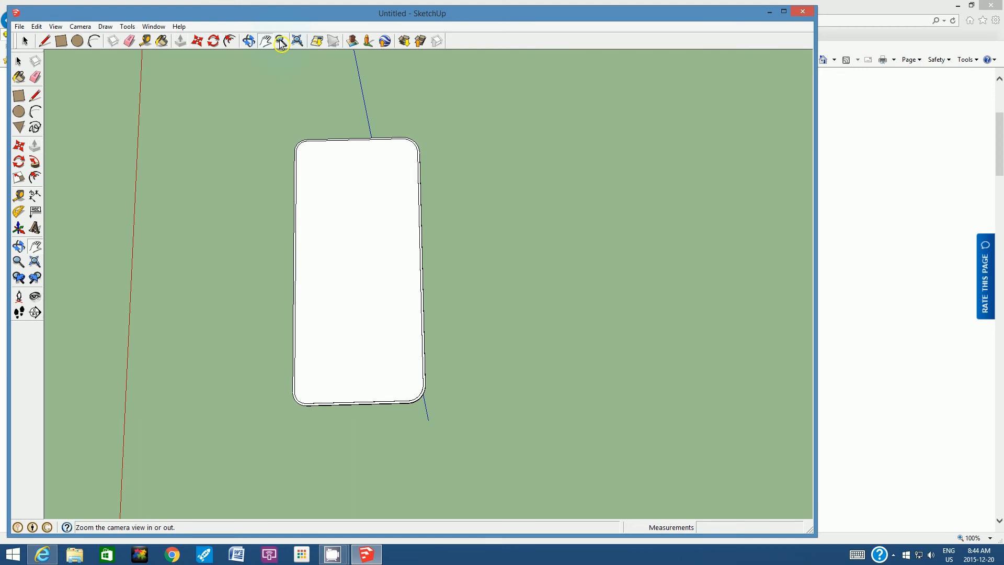
pyautogui.click(281, 42)
pyautogui.scroll(1, 347, 240)
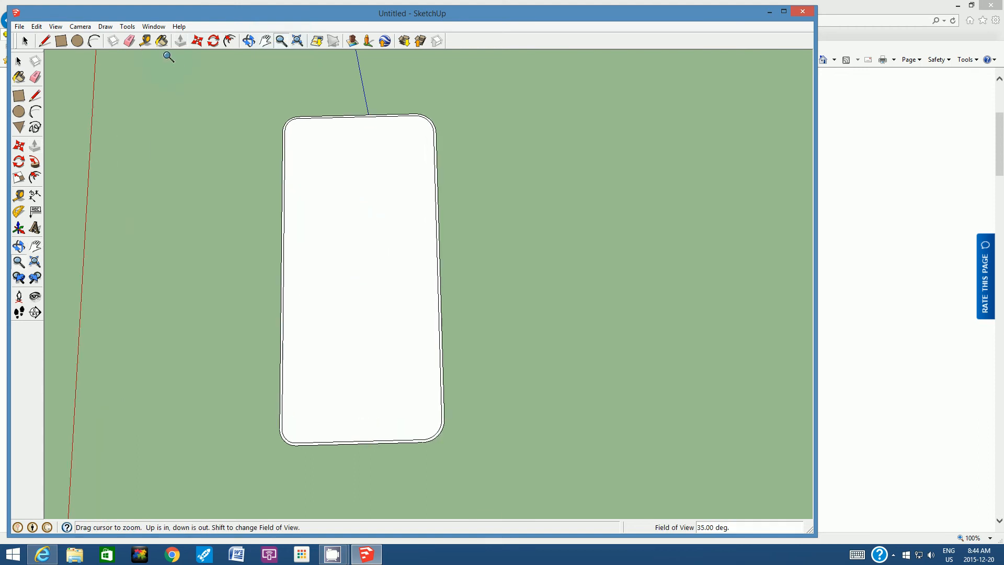
pyautogui.click(60, 41)
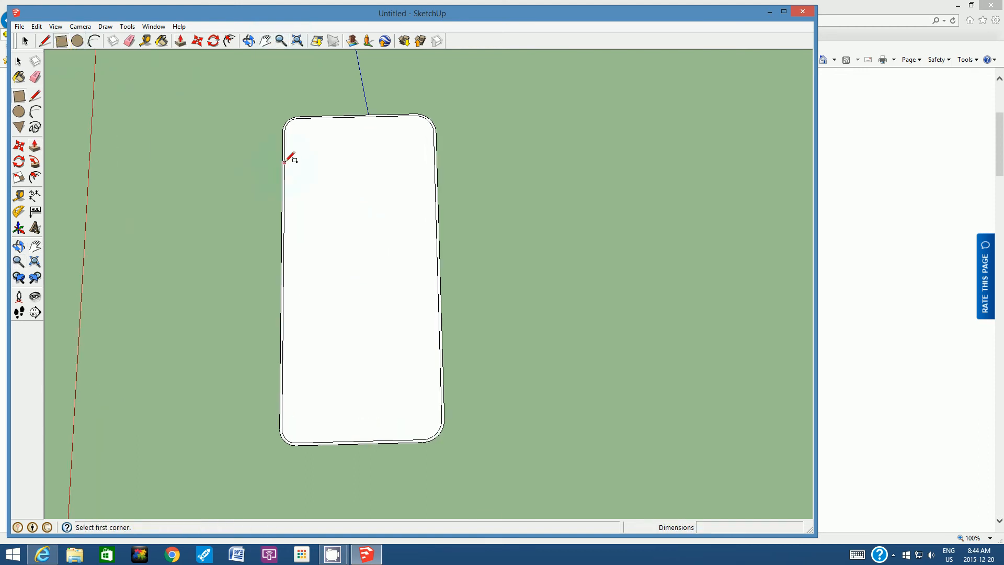
pyautogui.click(293, 155)
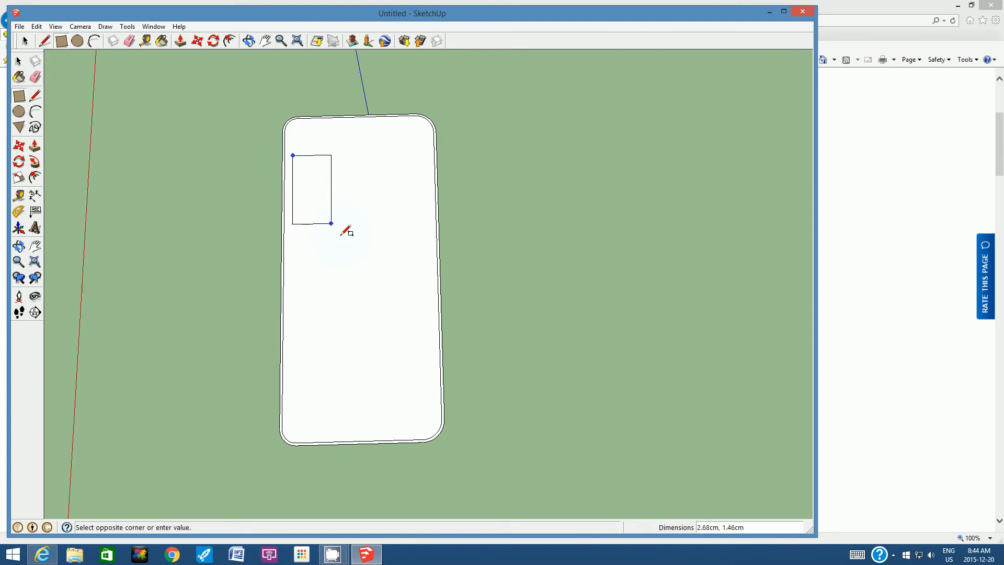
pyautogui.click(432, 398)
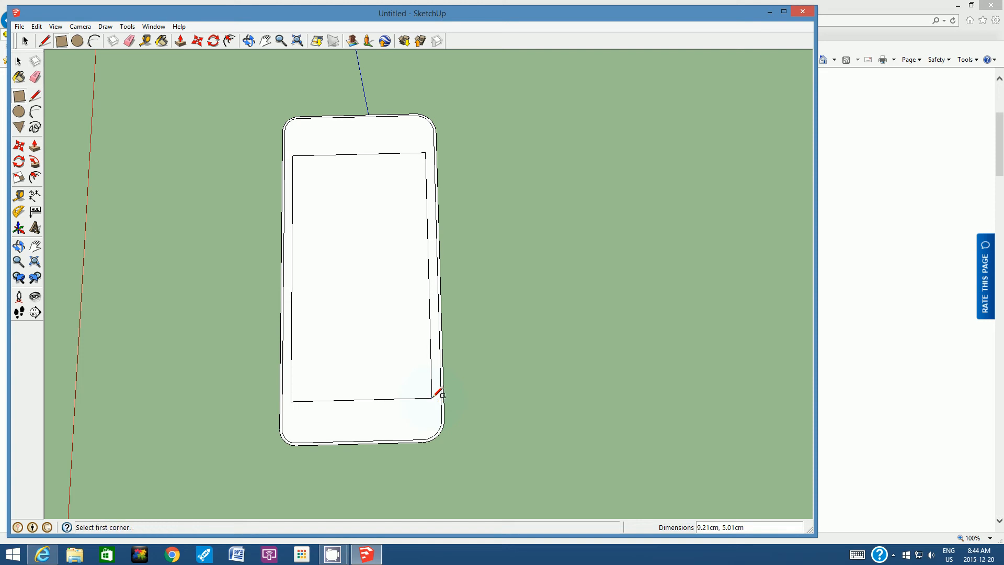
pyautogui.click(41, 556)
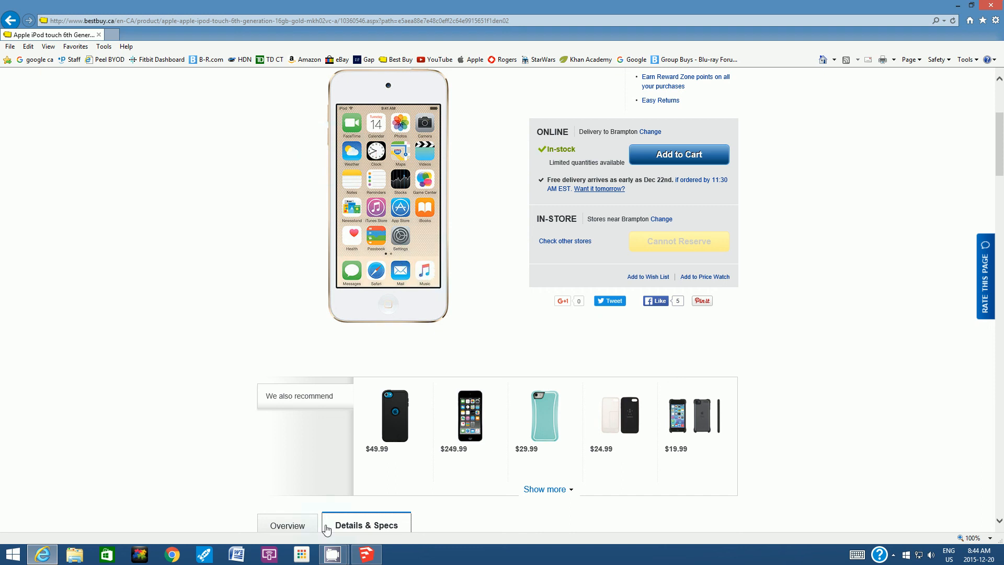
pyautogui.click(365, 553)
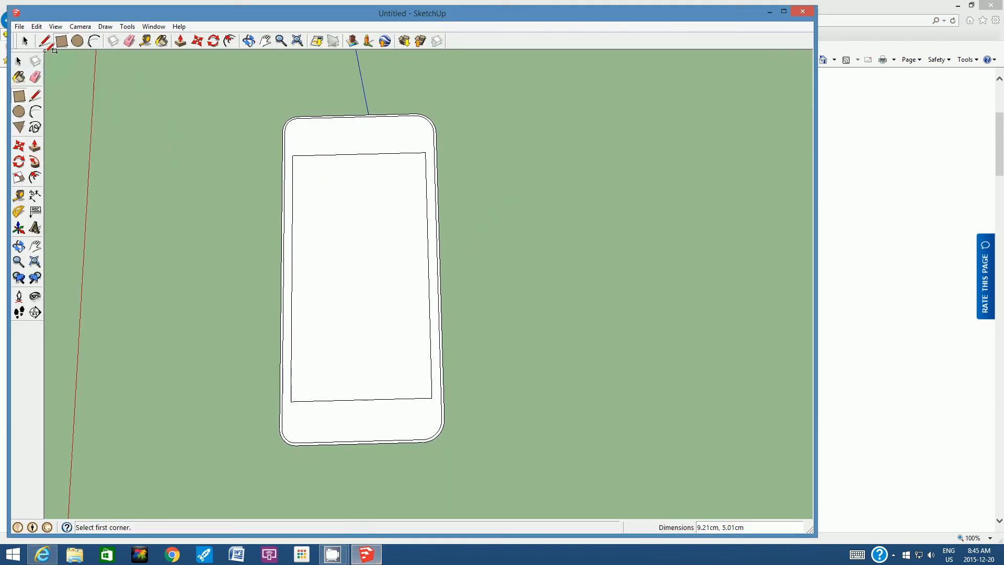
pyautogui.click(19, 26)
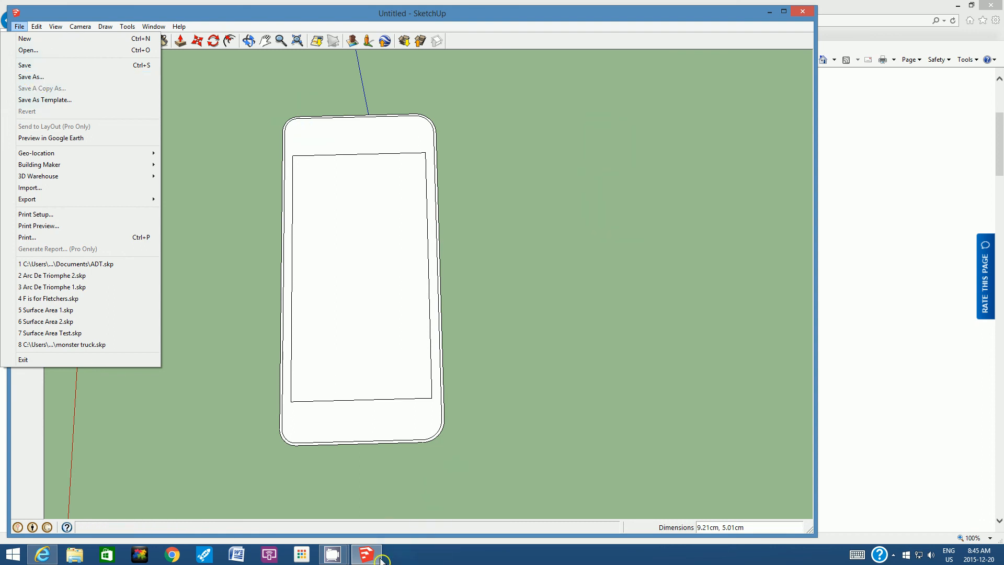
pyautogui.click(332, 552)
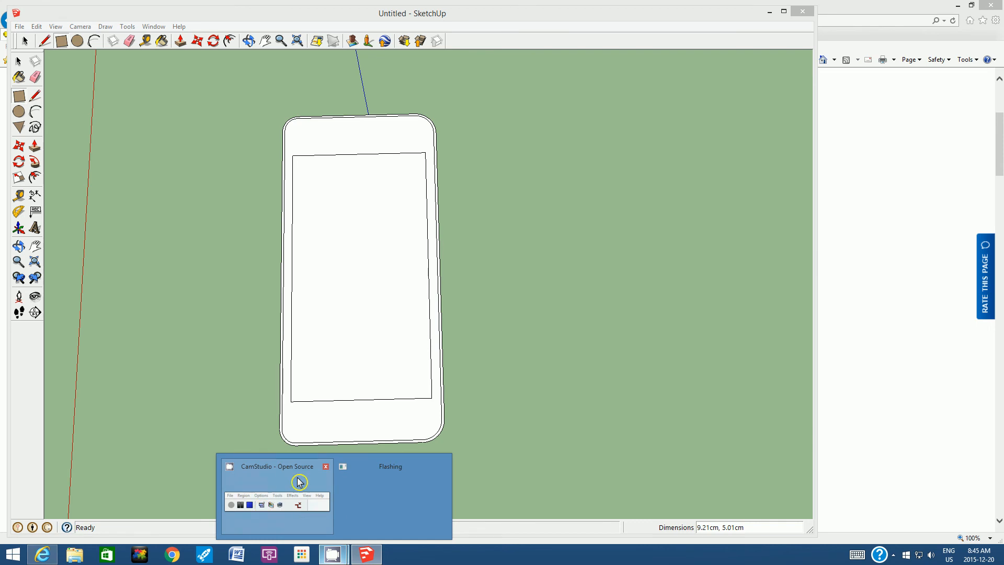